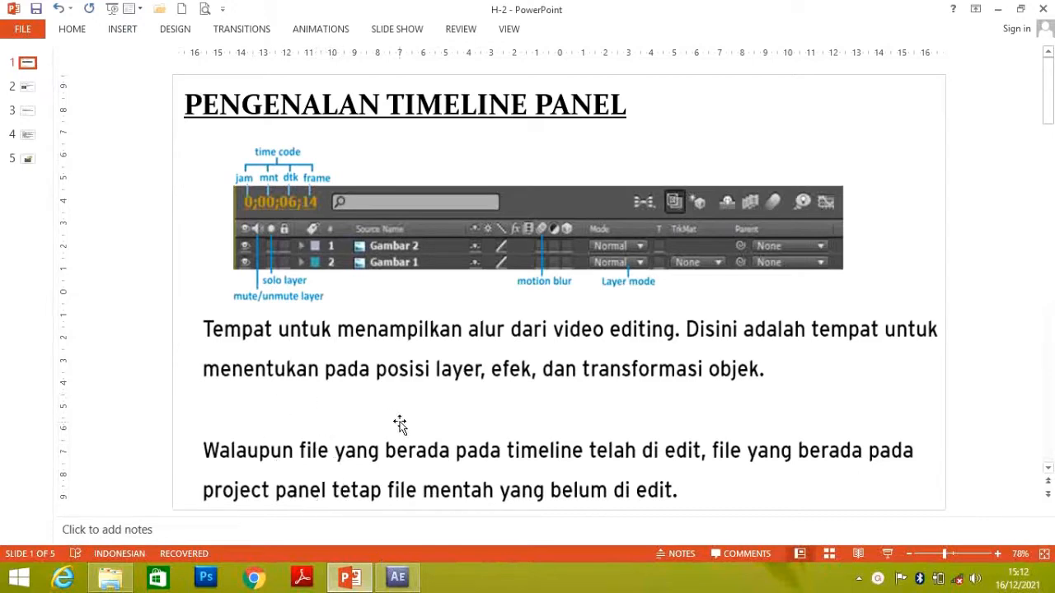
Switch to After Effects and create a composition named Latihan 2 with the HDV/HDTV 720 25 preset, 0:00:30:00 duration and black background
left_click(399, 577)
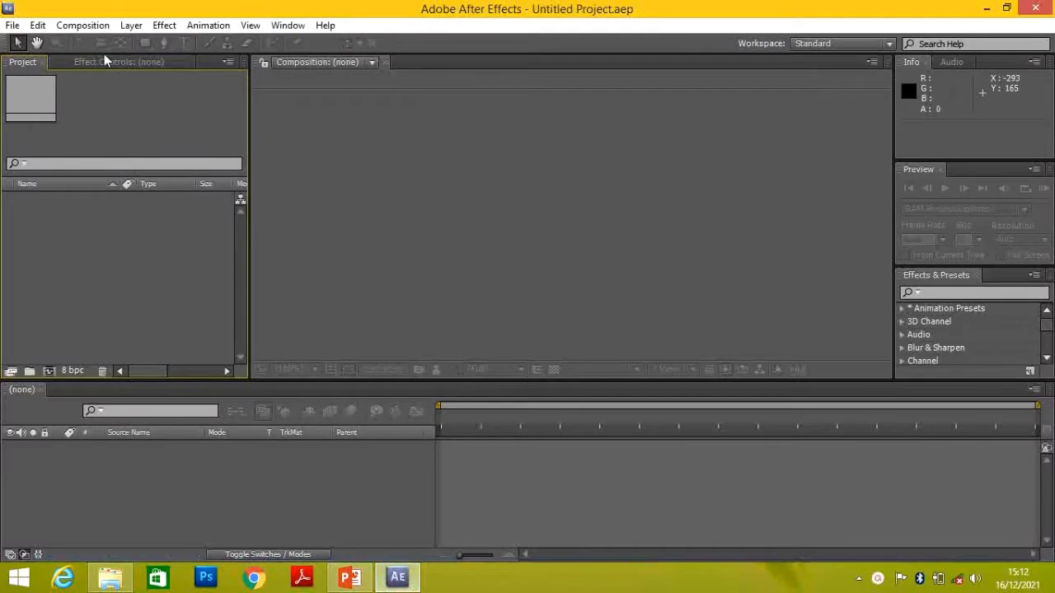
left_click(89, 27)
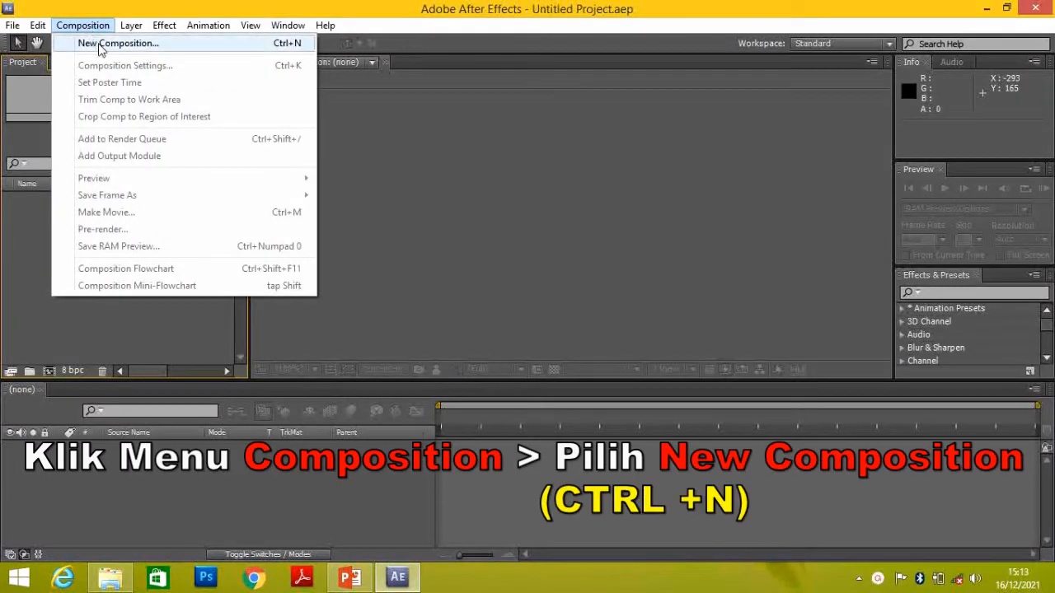
left_click(98, 45)
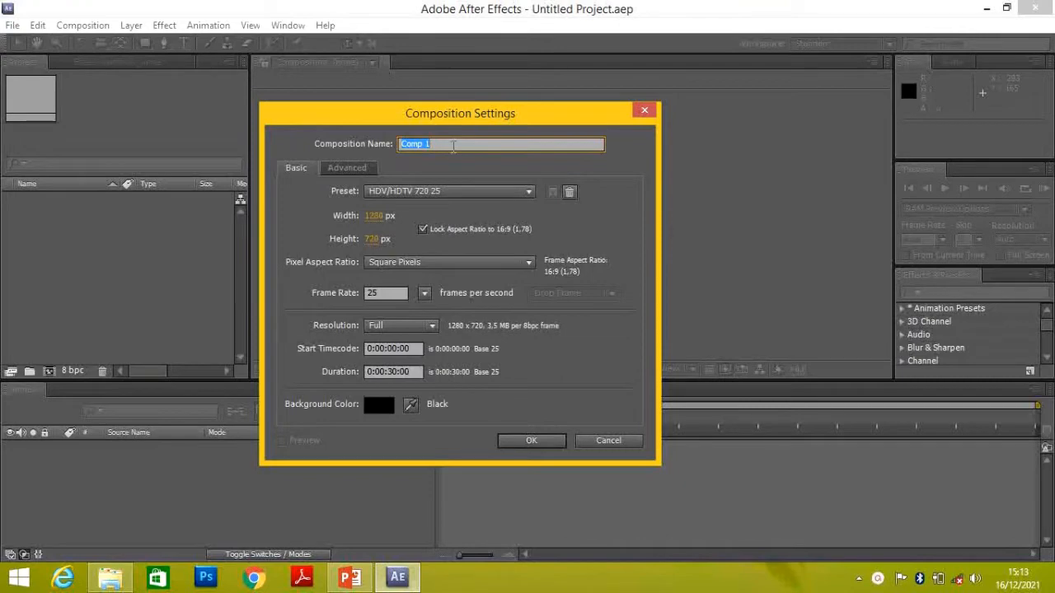
type("Latihan 2")
left_click(466, 194)
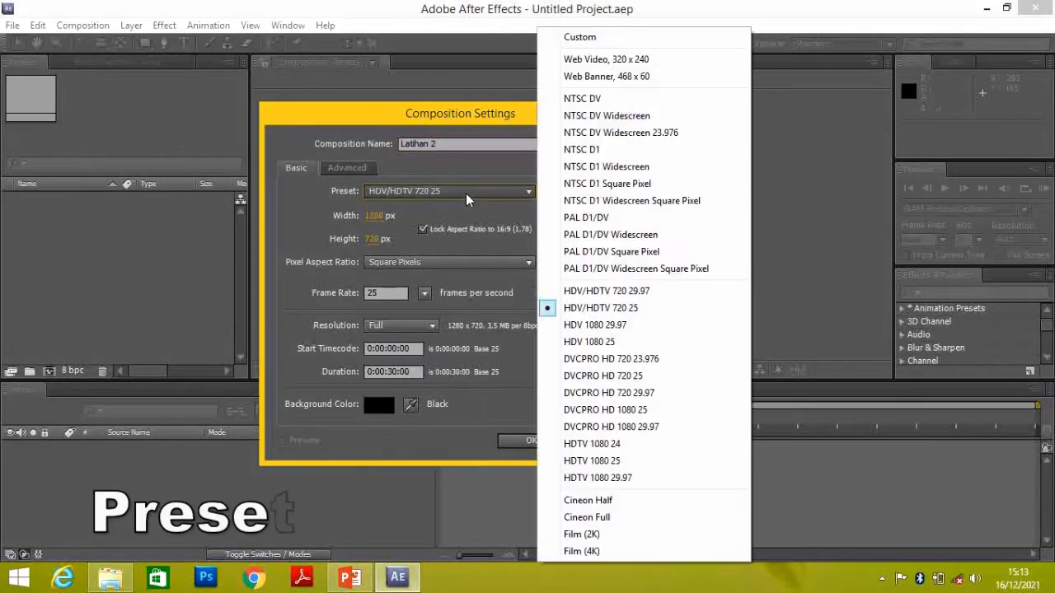
left_click(640, 314)
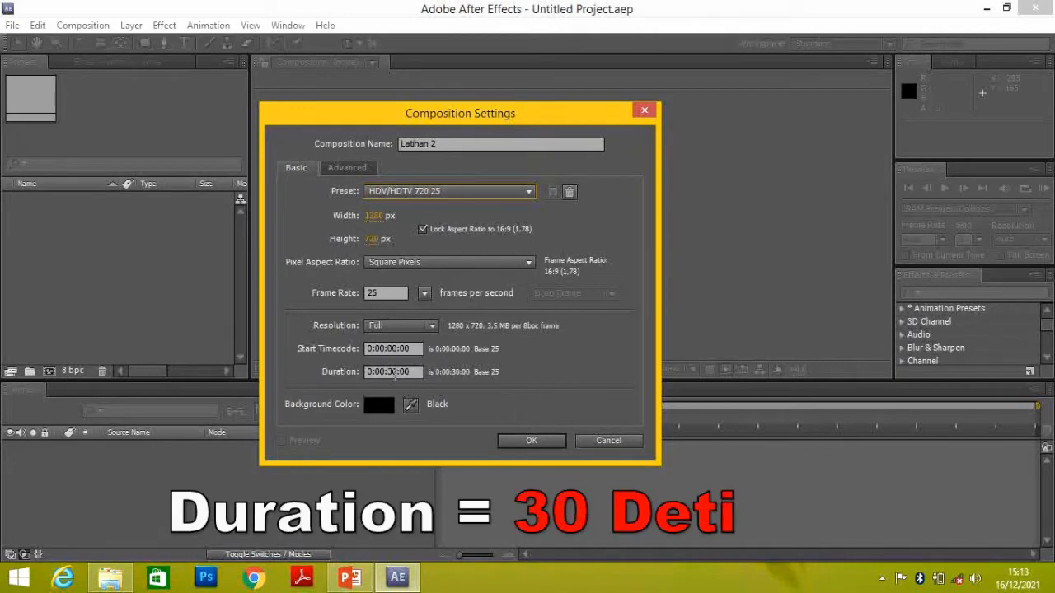
left_click(396, 372)
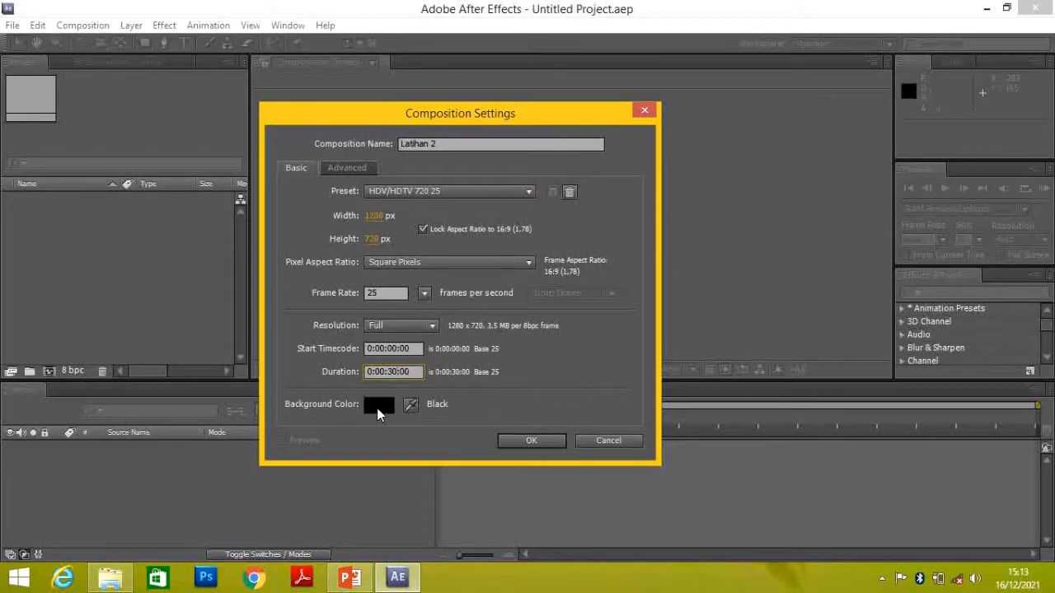
left_click(525, 442)
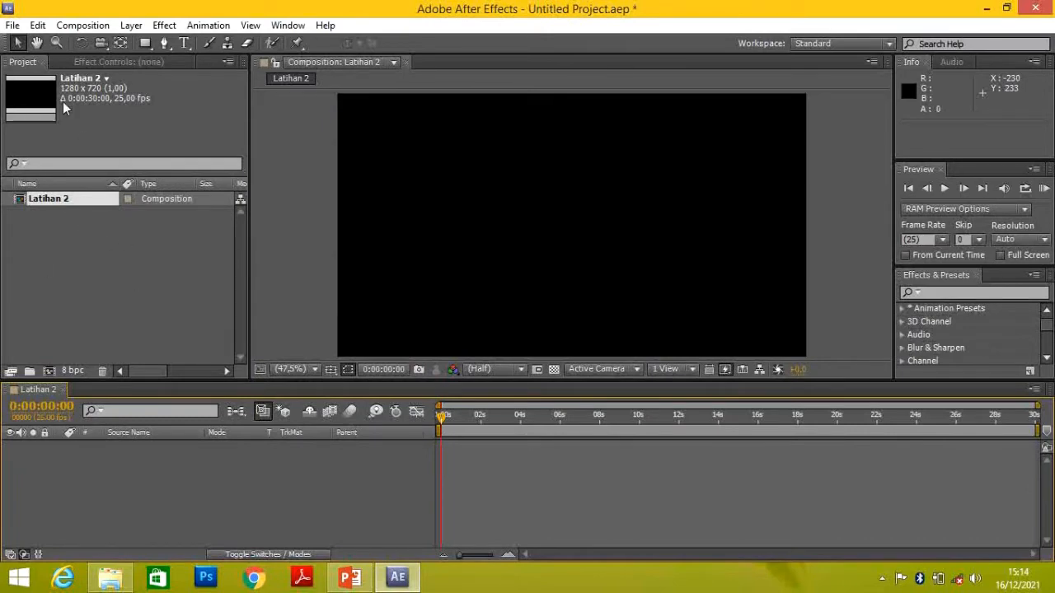
Import all five images, Gambar#06 to Gambar#10, from the Latihan 2 folder into the project as footage
left_click(12, 24)
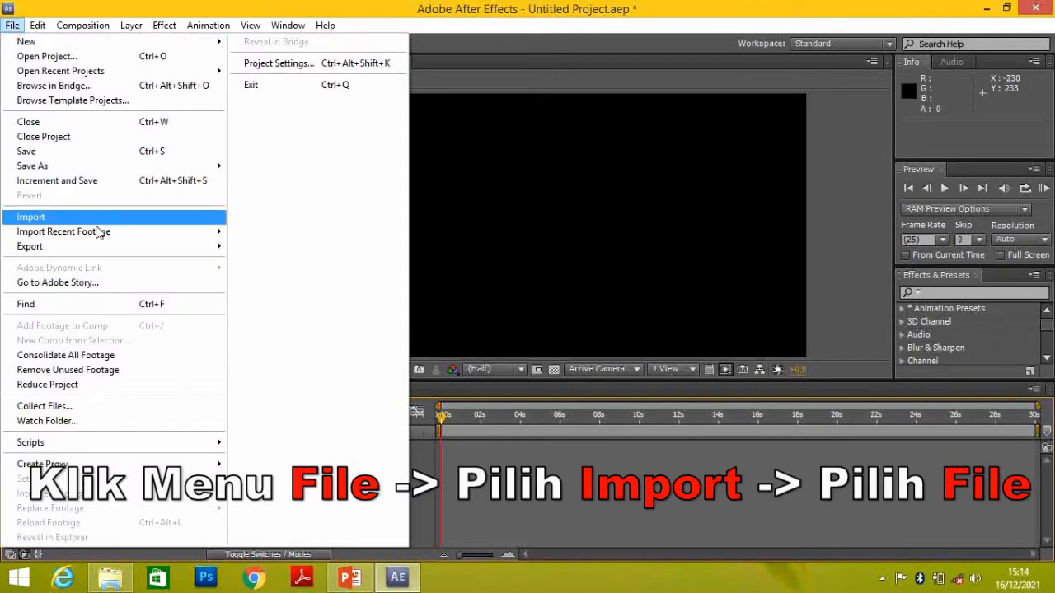
mouse_move(94, 216)
left_click(260, 218)
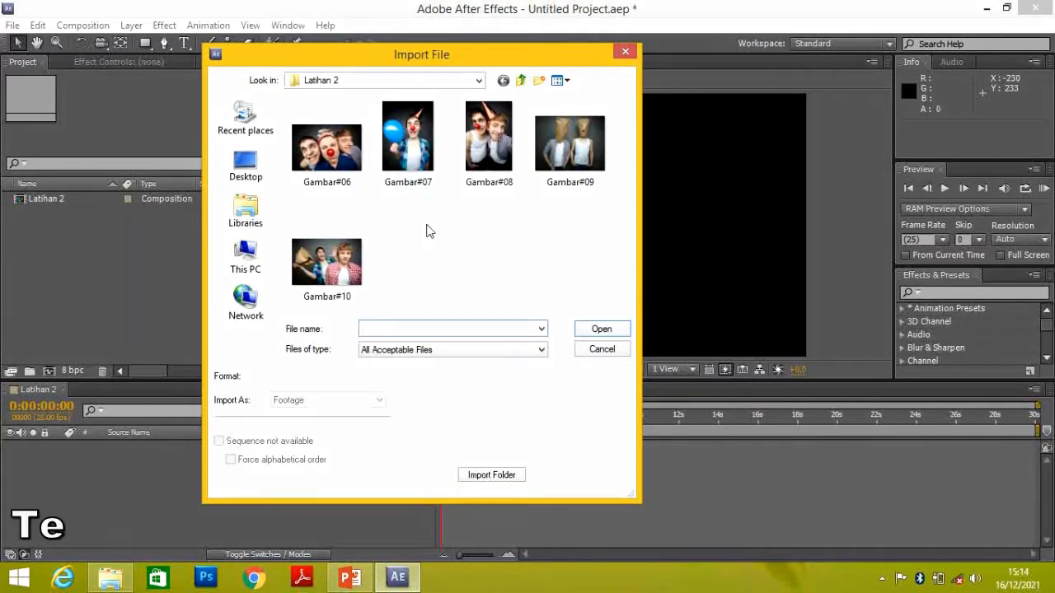
key("ctrl+a")
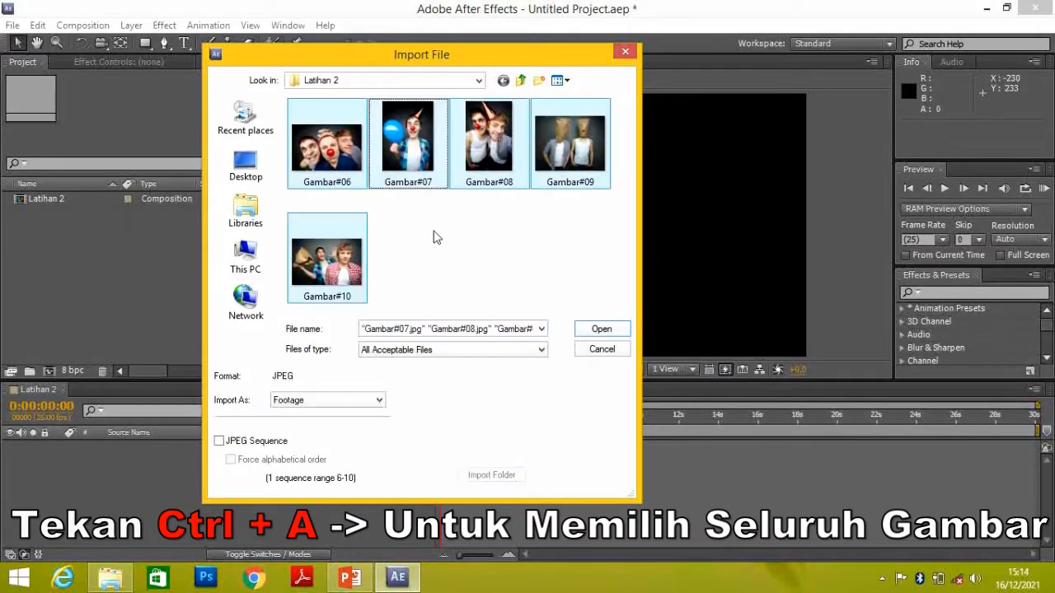
left_click(601, 330)
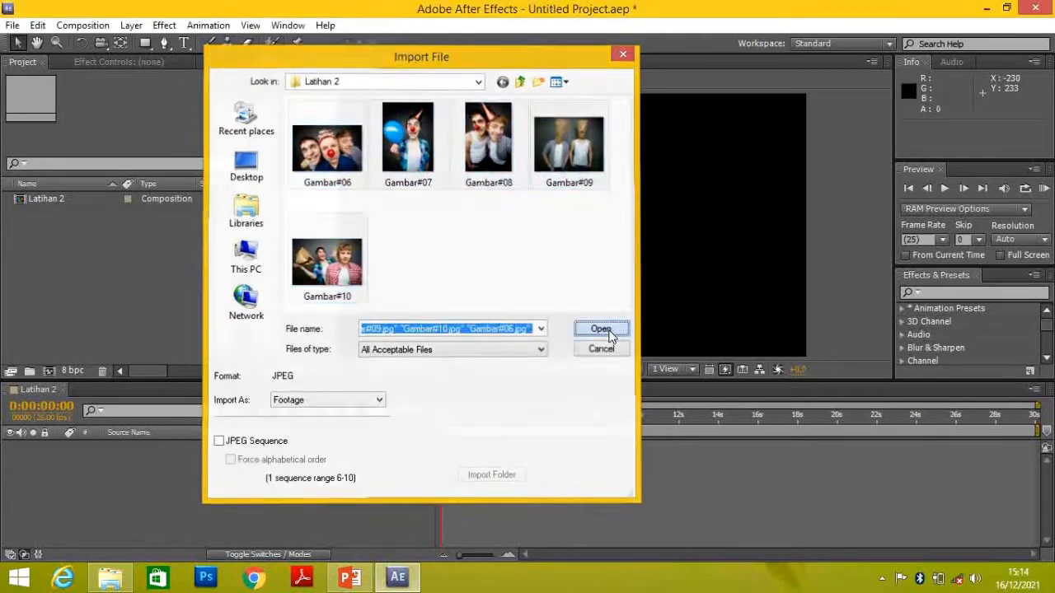
left_click(159, 302)
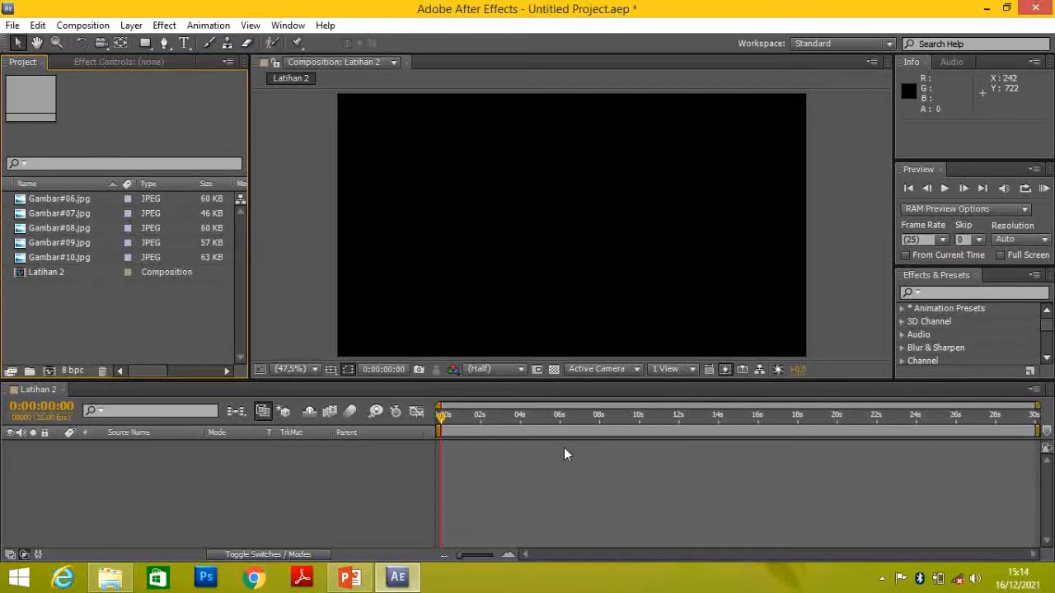
Consult slide 2 in PowerPoint, and in After Effects narrow the time navigator to about 17 and 8 seconds before restoring its full range
left_click(350, 577)
left_click(28, 87)
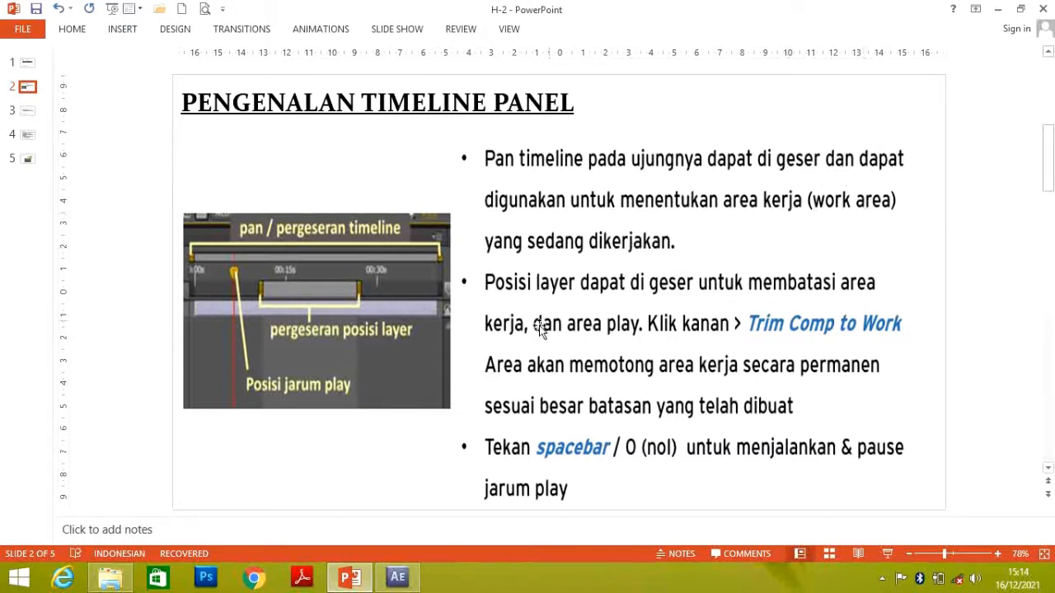
left_click(394, 580)
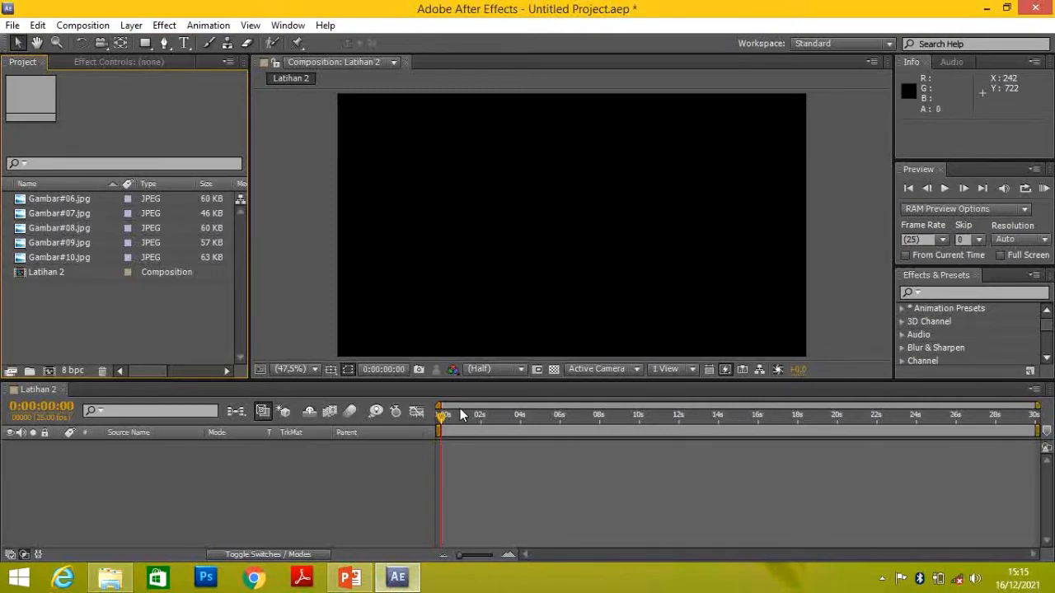
left_click_drag(1037, 405, 779, 405)
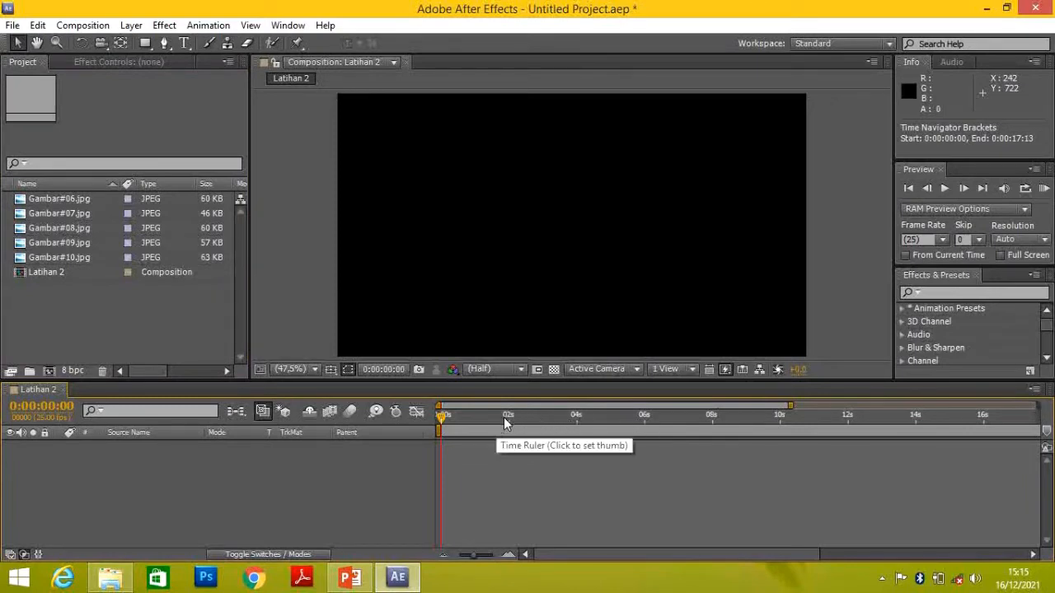
left_click_drag(789, 405, 613, 406)
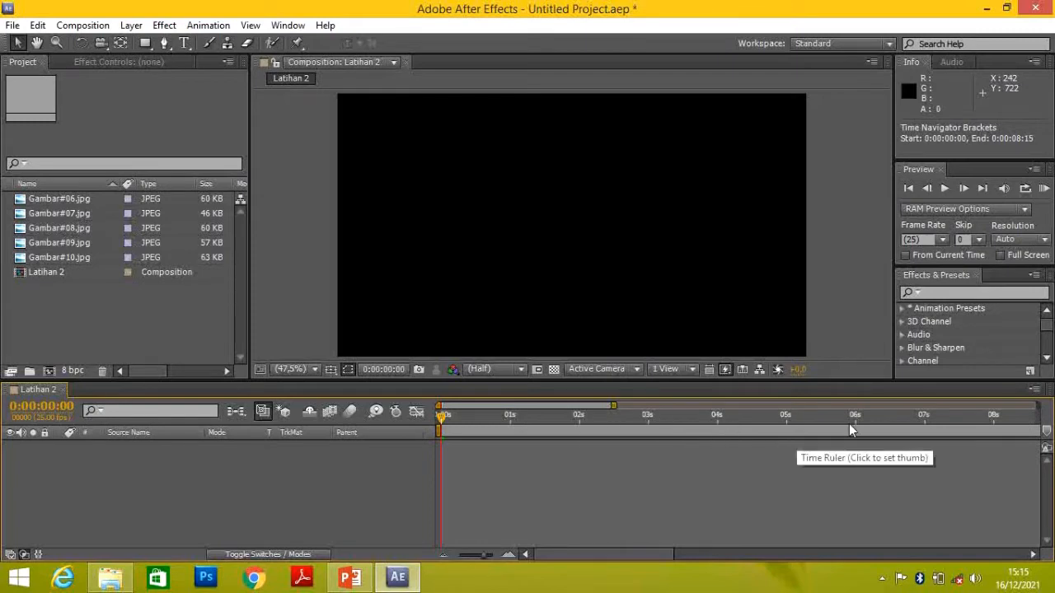
left_click_drag(613, 405, 1051, 405)
Recheck the PowerPoint slide, and in After Effects shorten the work area to about 14 and 10 seconds before restoring it to 30 seconds
left_click(350, 577)
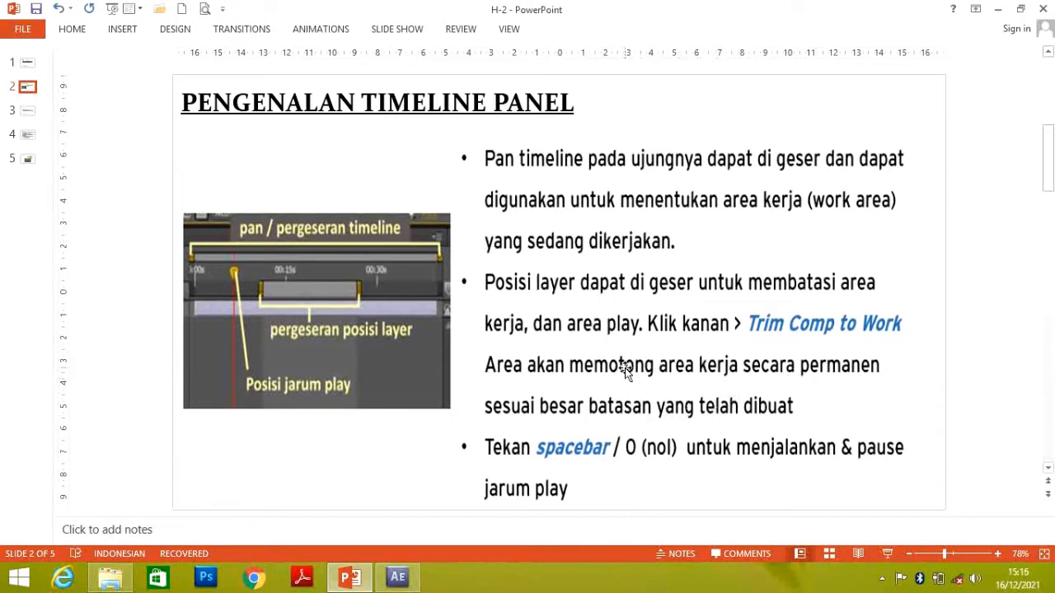
left_click(399, 578)
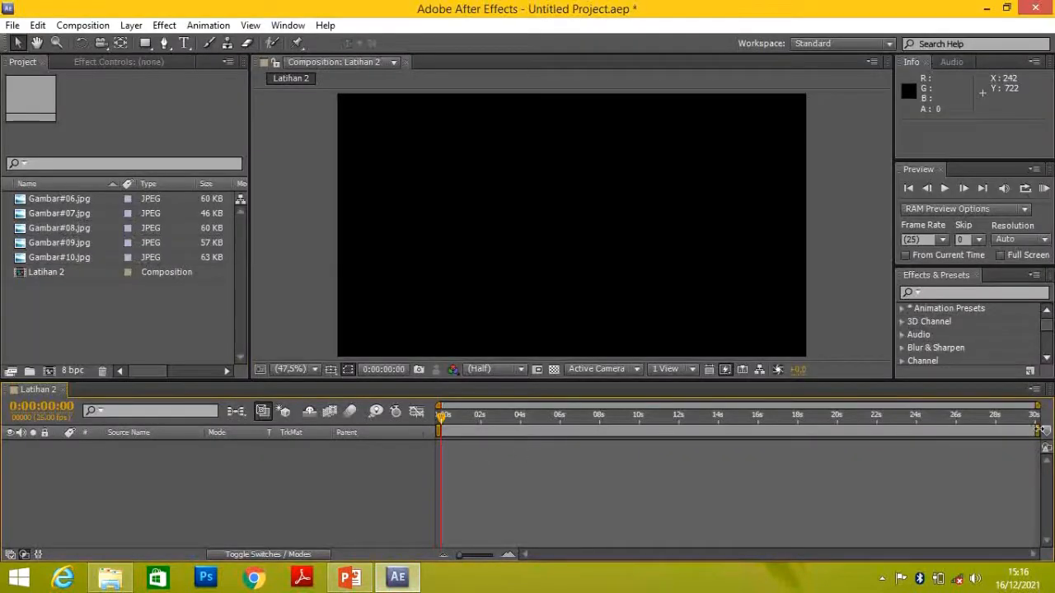
mouse_move(1040, 429)
left_mouse_down()
mouse_move(708, 430)
mouse_move(720, 429)
left_mouse_up()
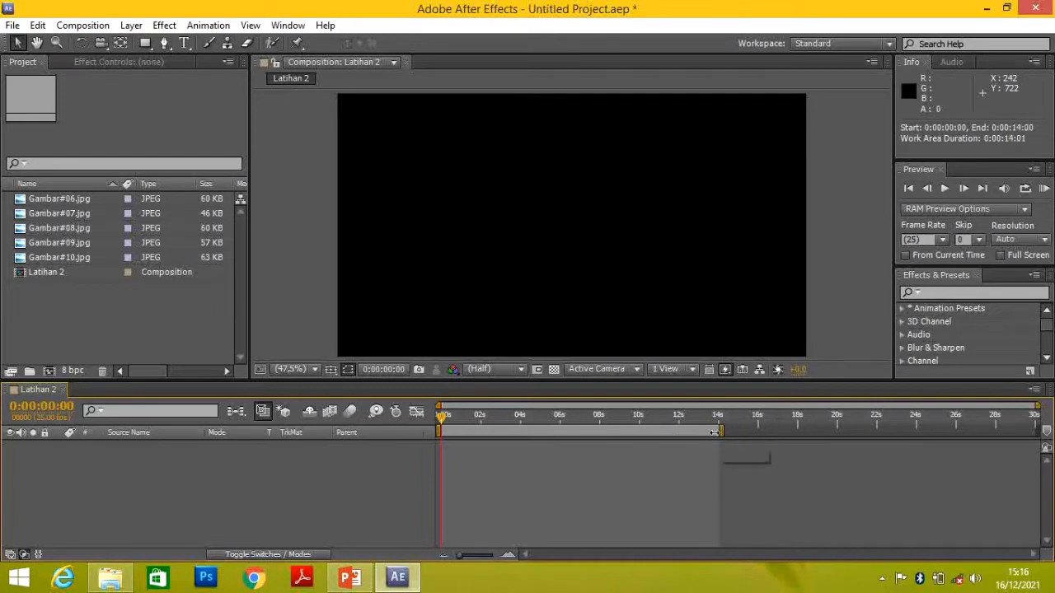
left_click_drag(721, 429, 638, 429)
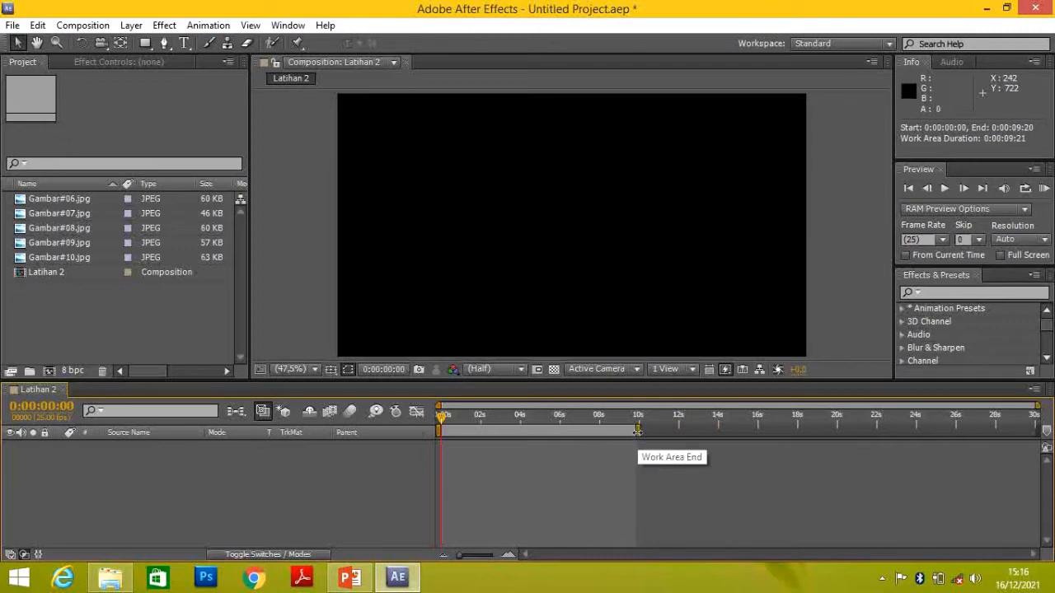
left_click_drag(638, 430, 1037, 439)
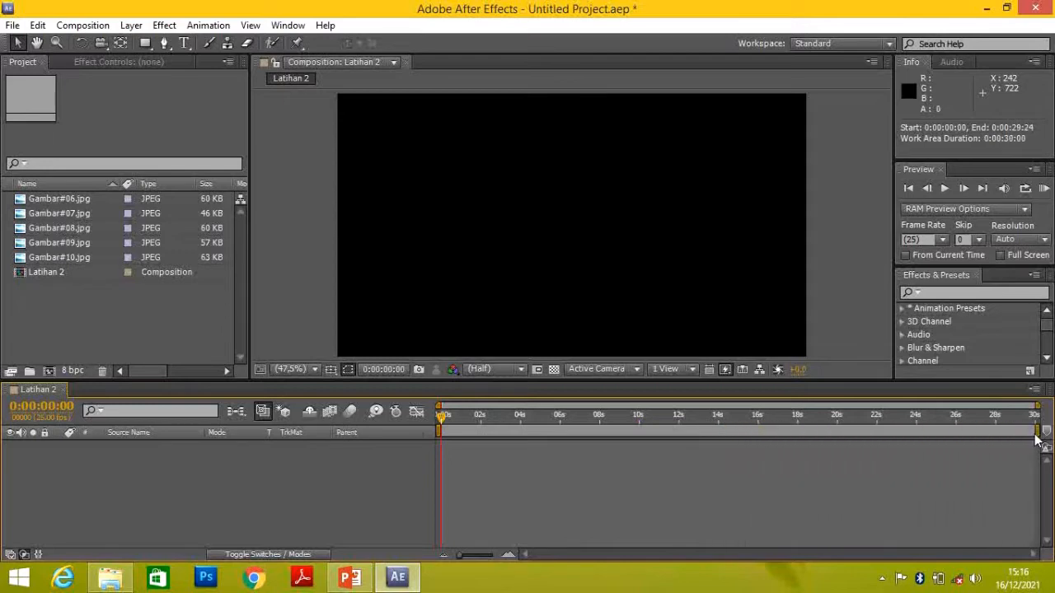
Check the playback notes in PowerPoint, and in After Effects play and pause the composition preview before returning the time indicator to 0:00:00:00
left_click(363, 582)
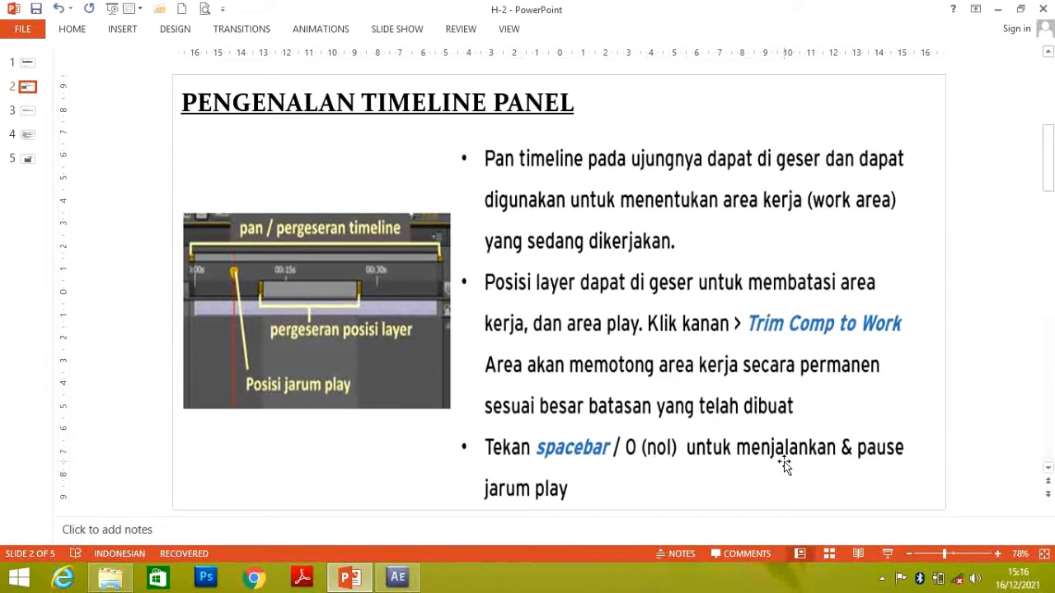
left_click(397, 578)
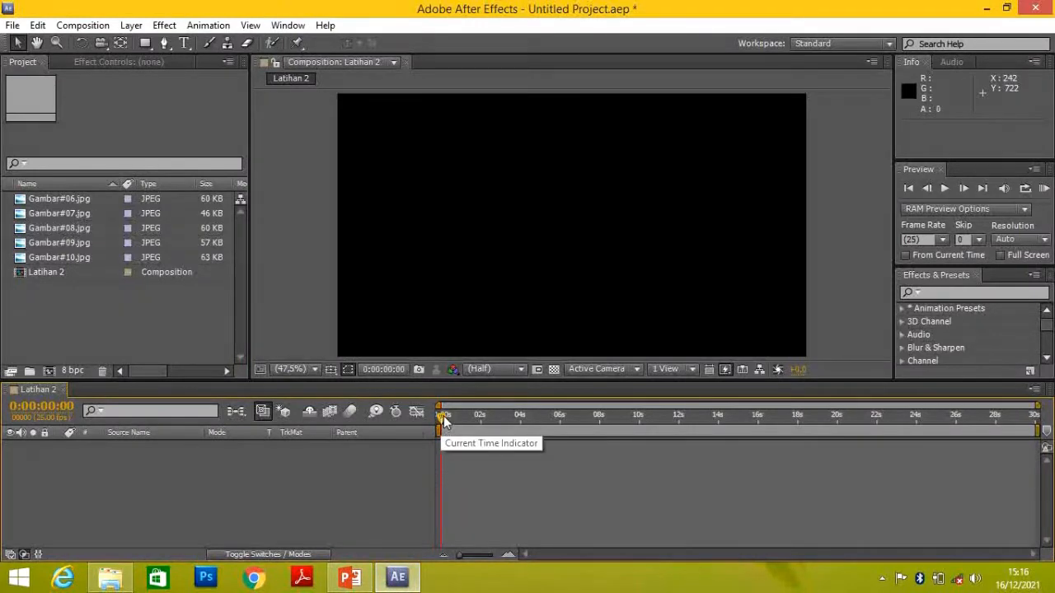
key("space")
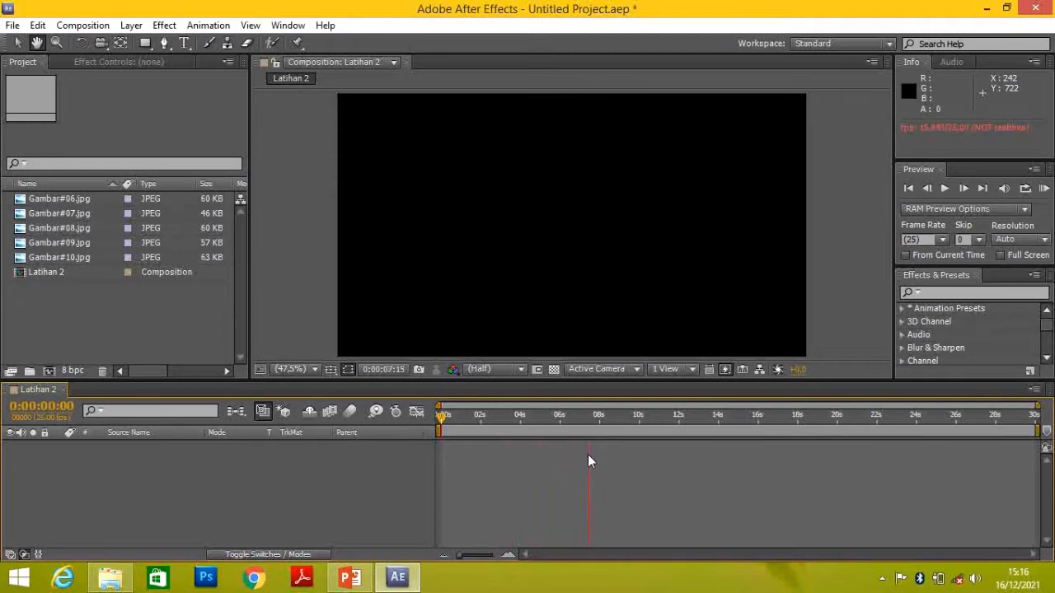
left_click(599, 417)
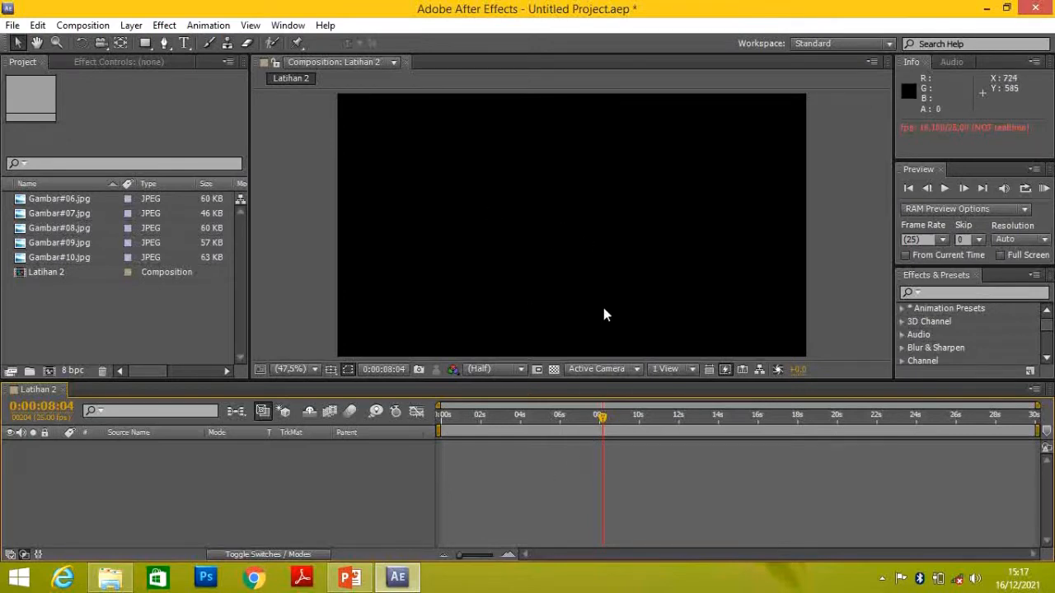
key("space")
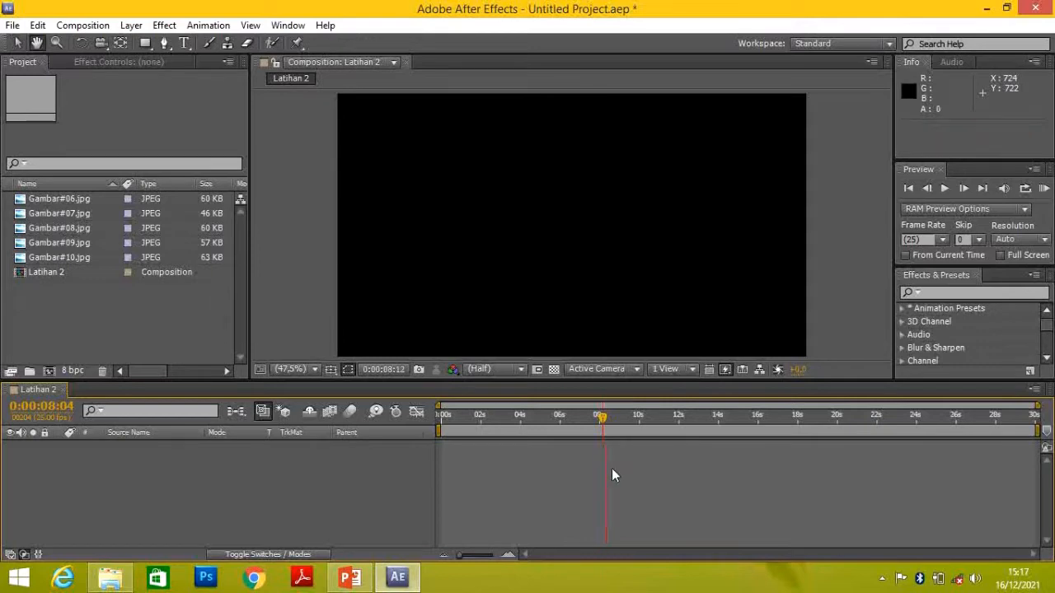
key("space")
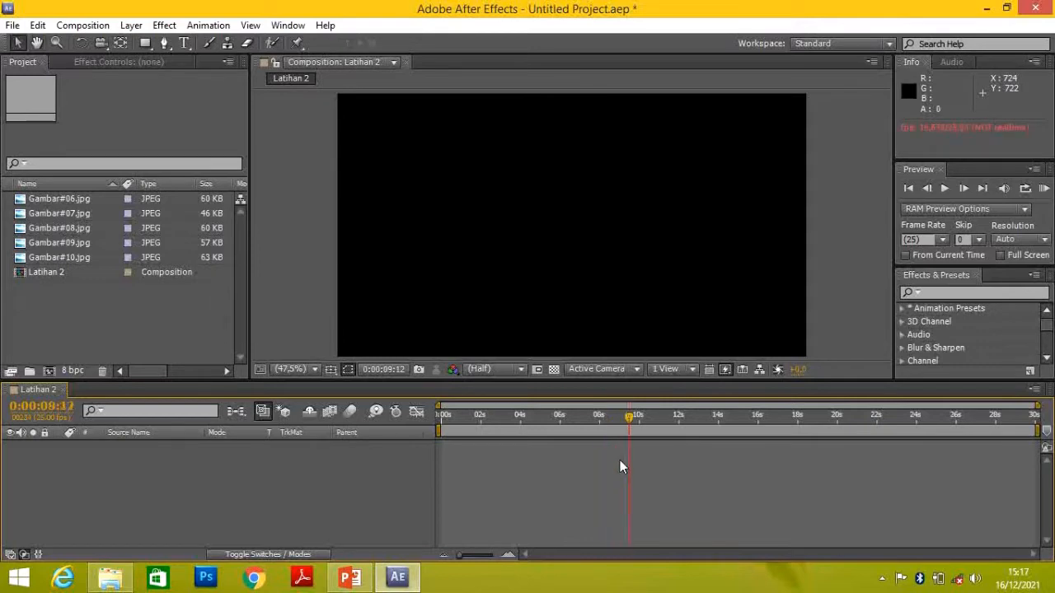
left_click_drag(604, 423, 421, 425)
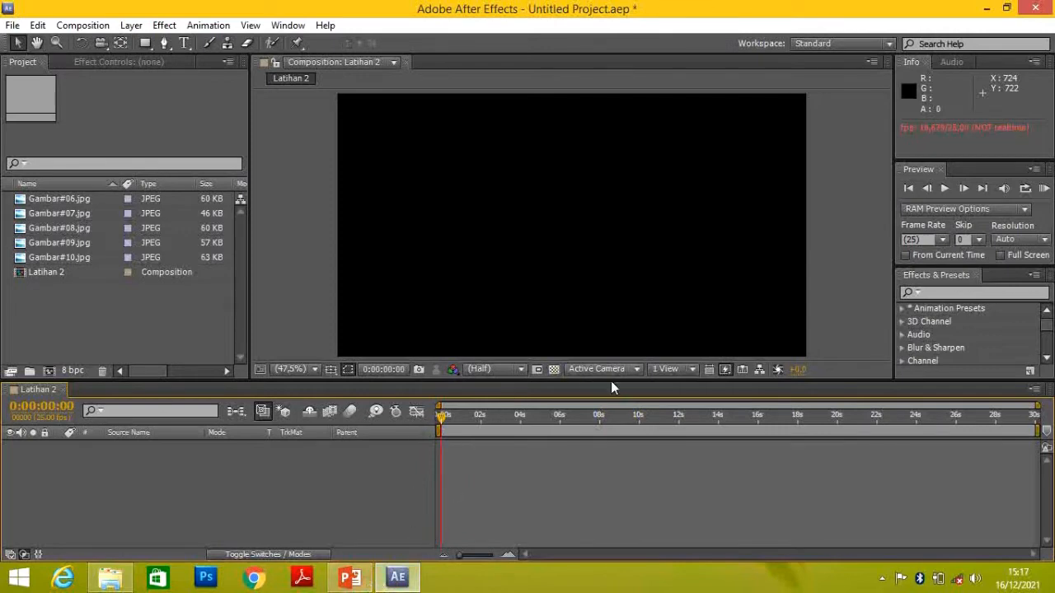
Switch to PowerPoint to read slide 3 about layers, and return to After Effects
left_click(350, 577)
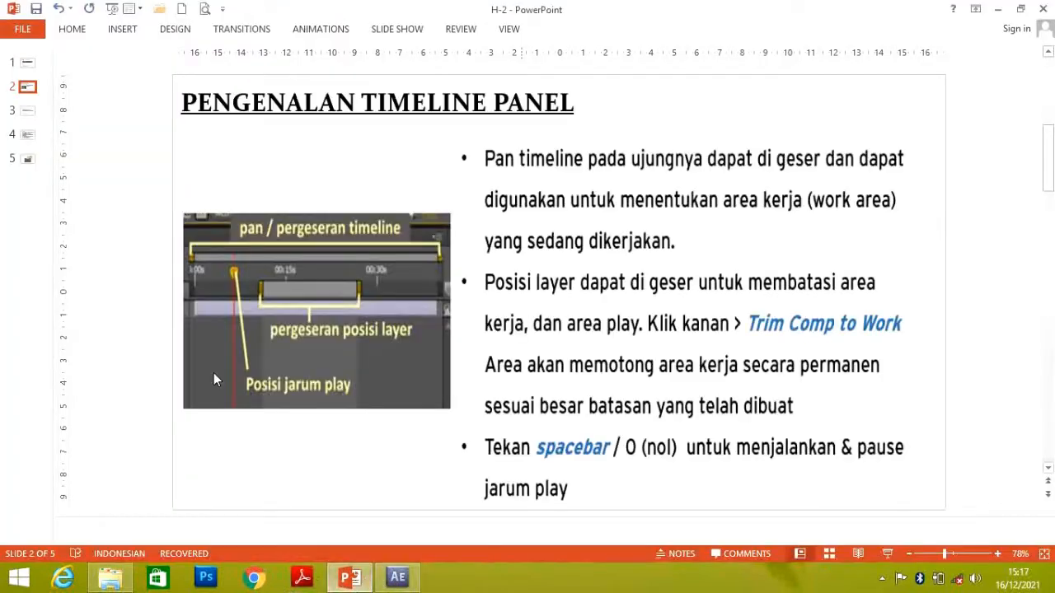
left_click(26, 112)
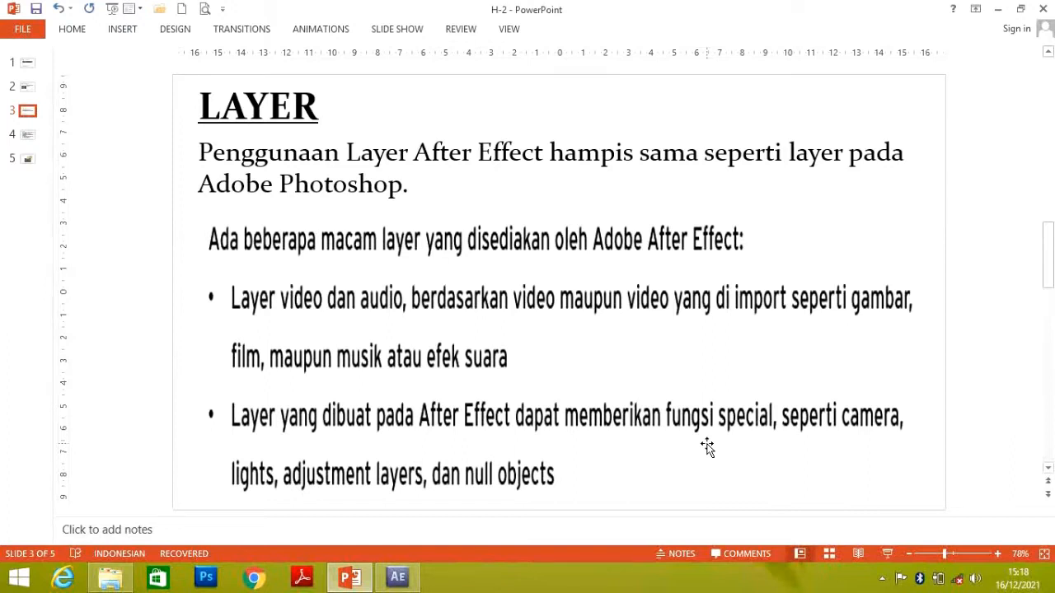
mouse_move(402, 583)
left_click(399, 576)
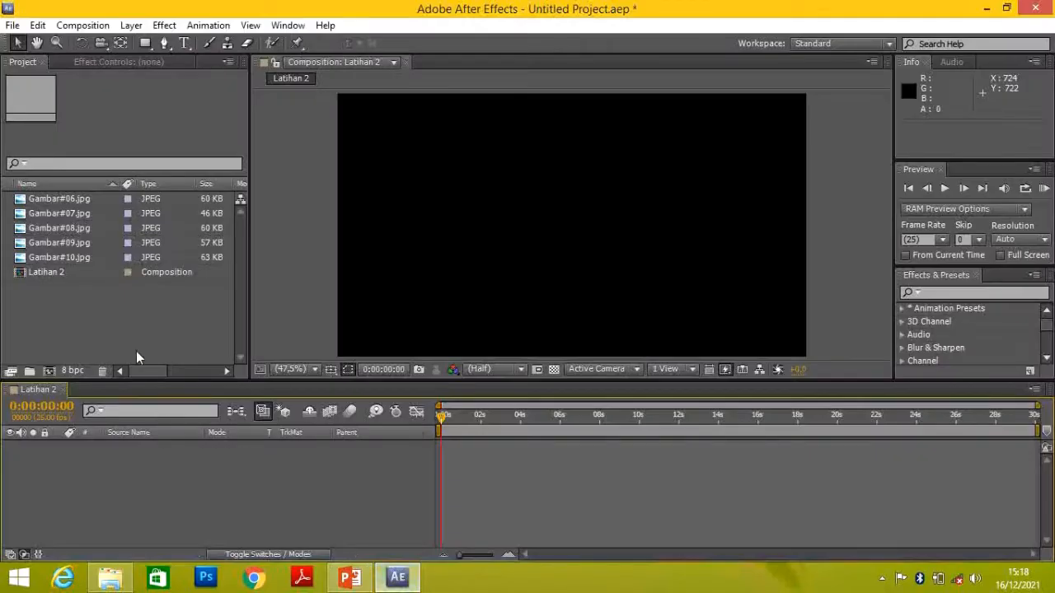
Add Gambar#06.jpg as a layer in the Latihan 2 timeline and trim its end to about 2 seconds
left_click(72, 200)
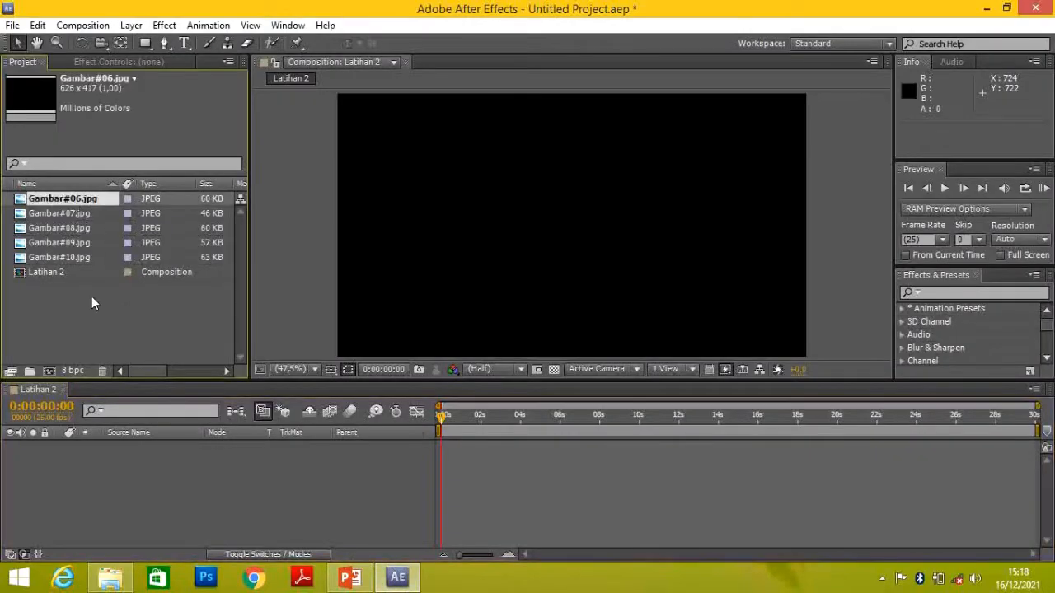
left_click(71, 213)
left_click(75, 200)
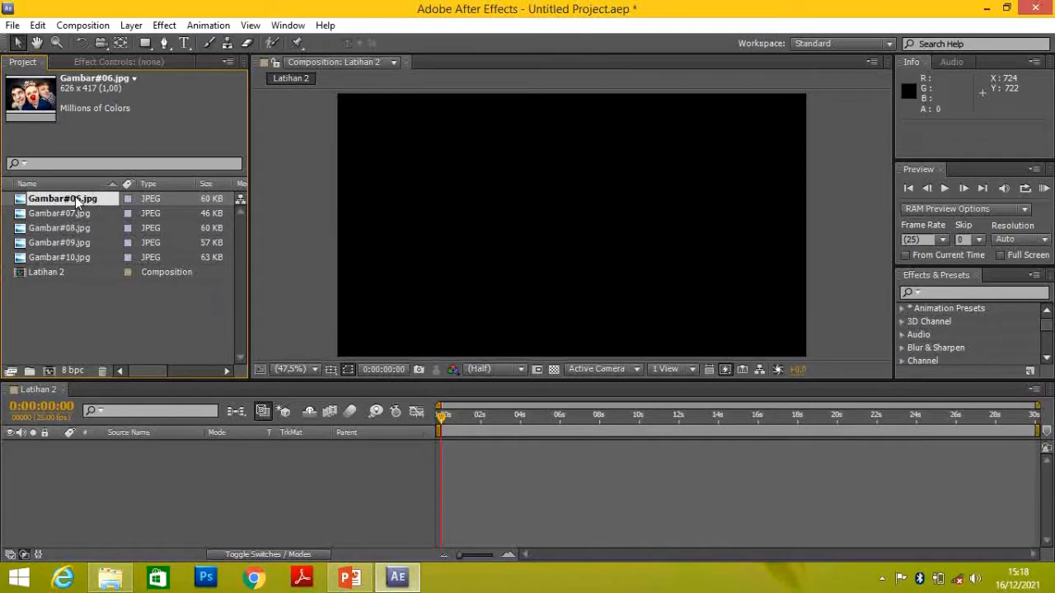
left_click_drag(76, 201, 132, 442)
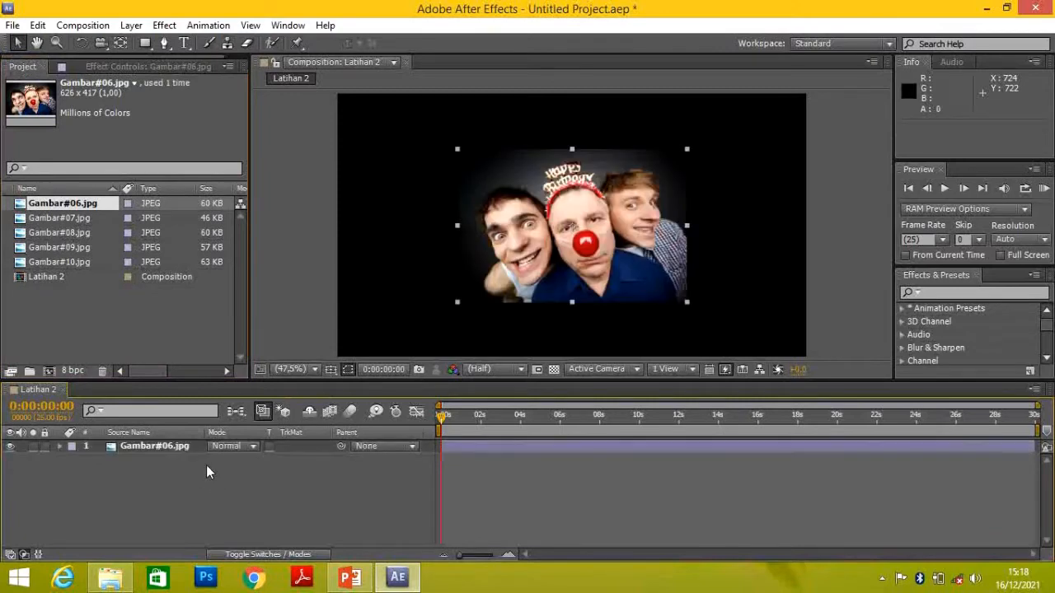
left_click(167, 445)
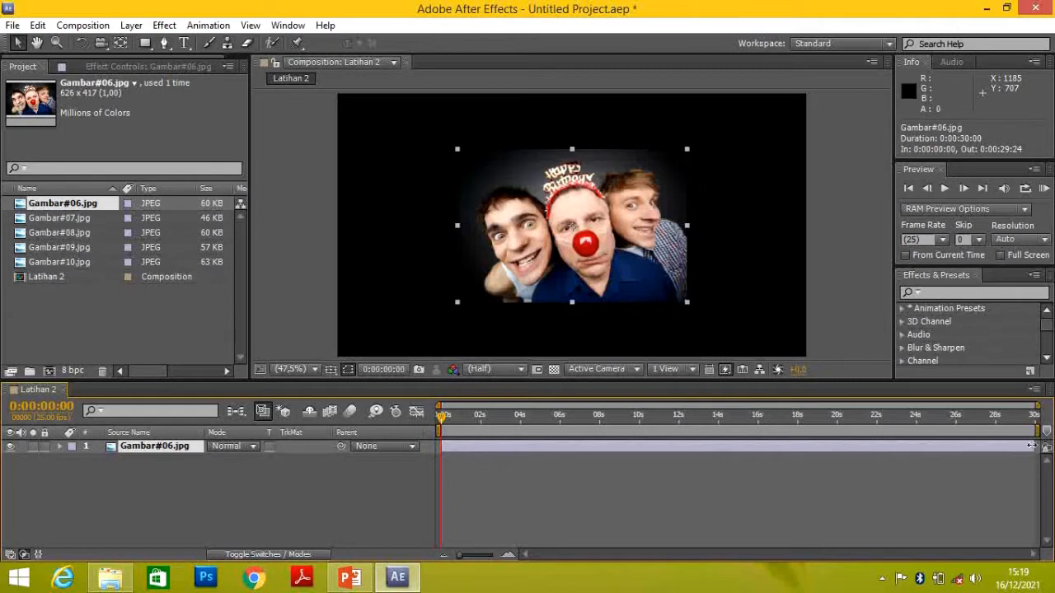
left_click_drag(1031, 446, 479, 446)
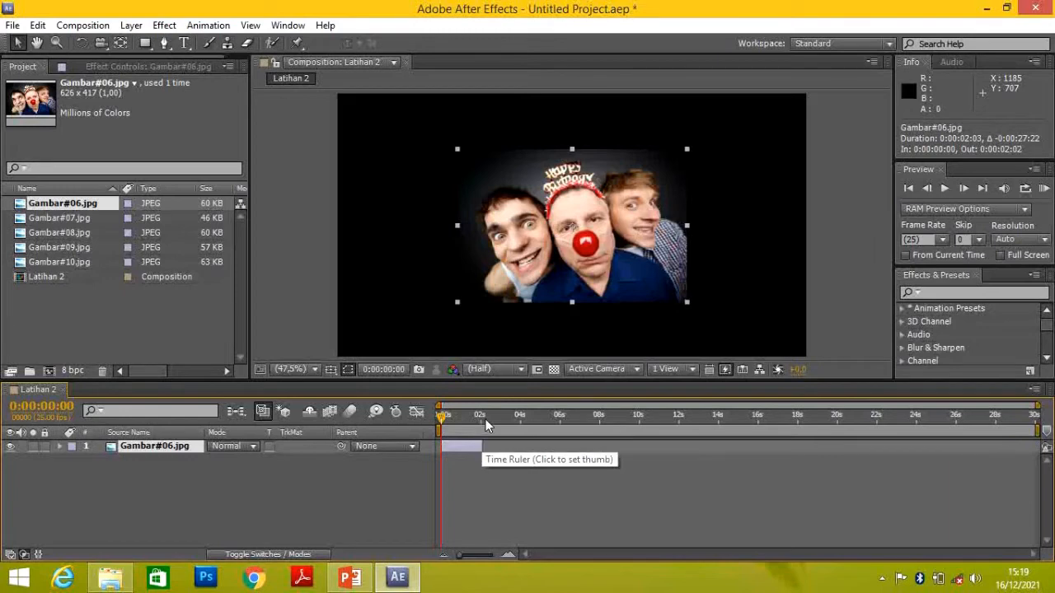
Add Gambar#07.jpg as a layer below Gambar#06.jpg and trim it to run from about 2 to 4 seconds
left_click(74, 220)
left_click_drag(74, 218, 102, 470)
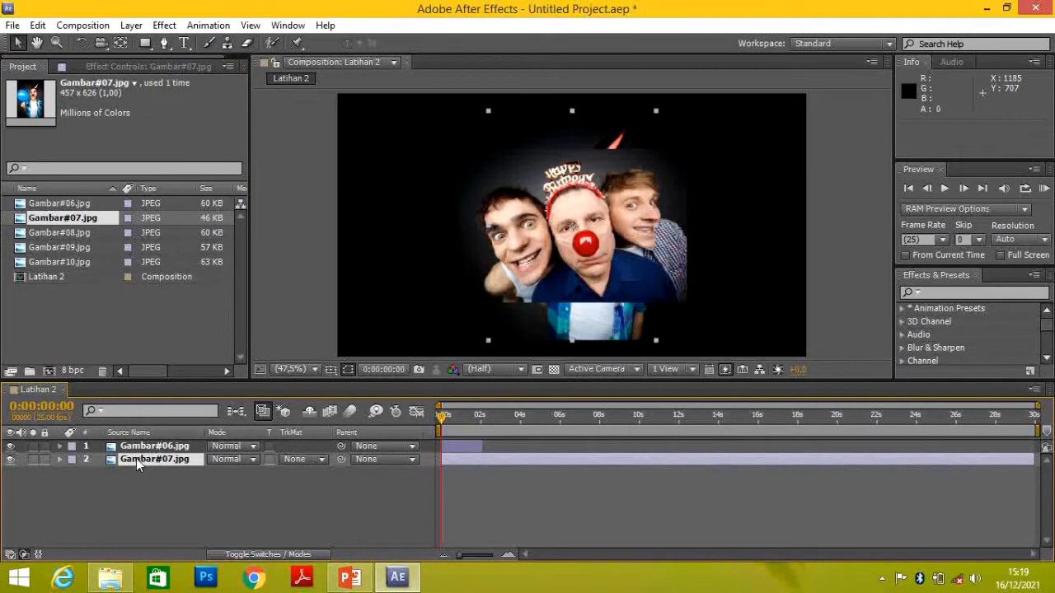
left_click(86, 446)
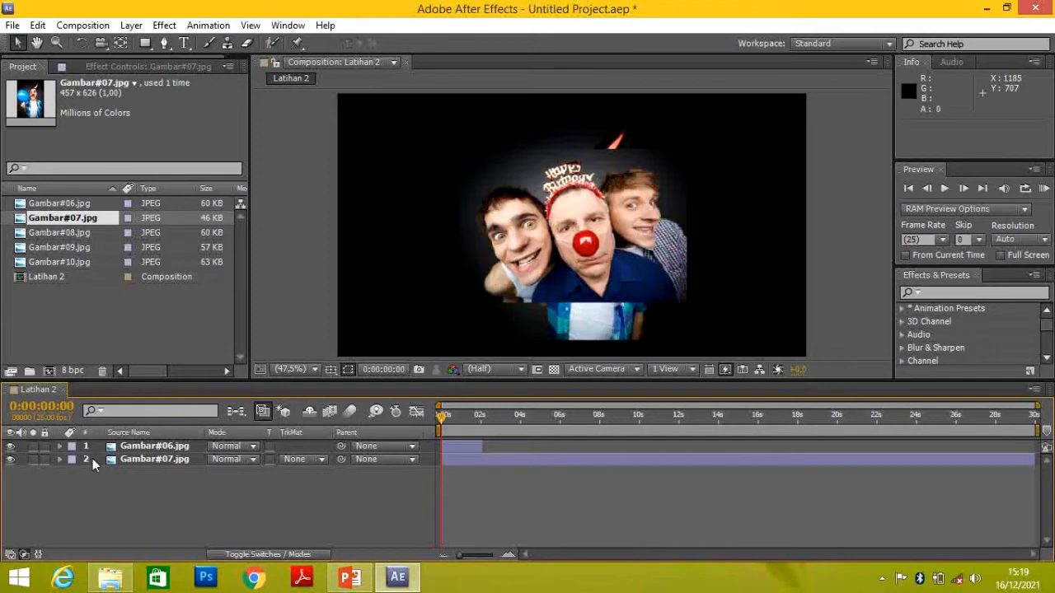
left_click(111, 458)
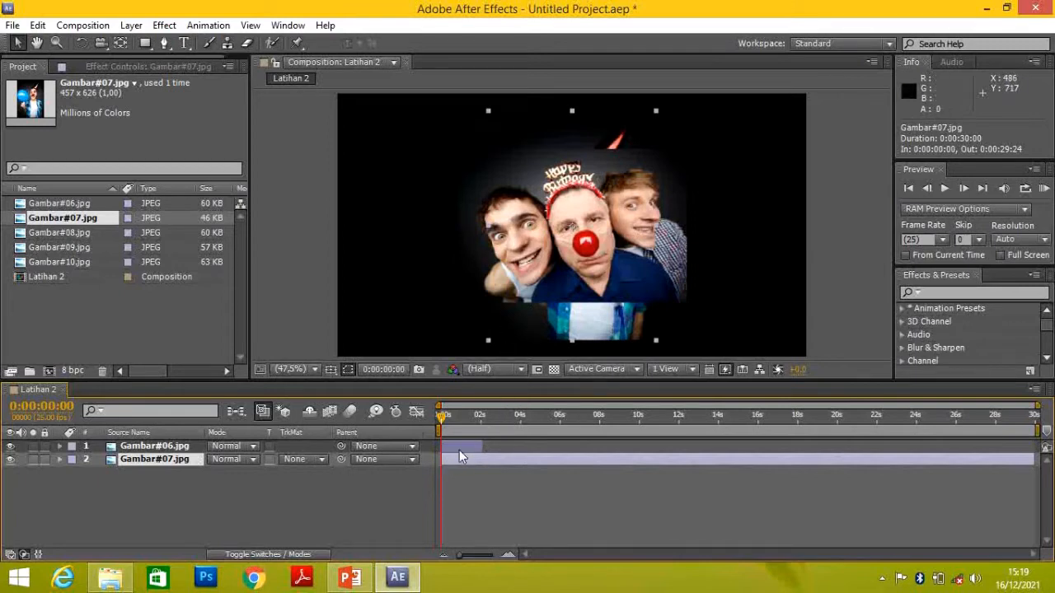
left_click_drag(442, 459, 482, 457)
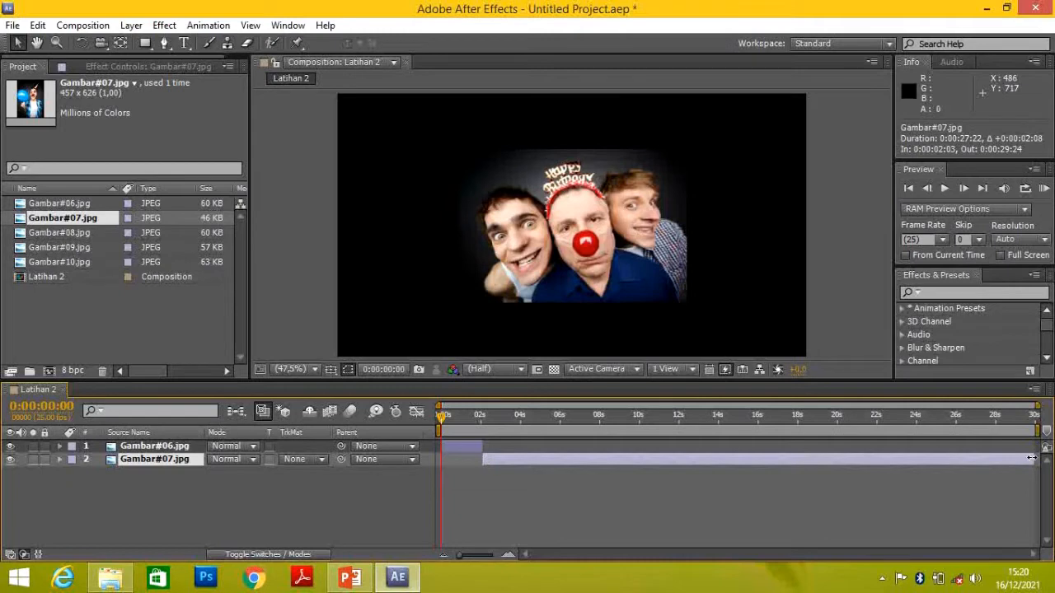
left_click_drag(1032, 458, 521, 459)
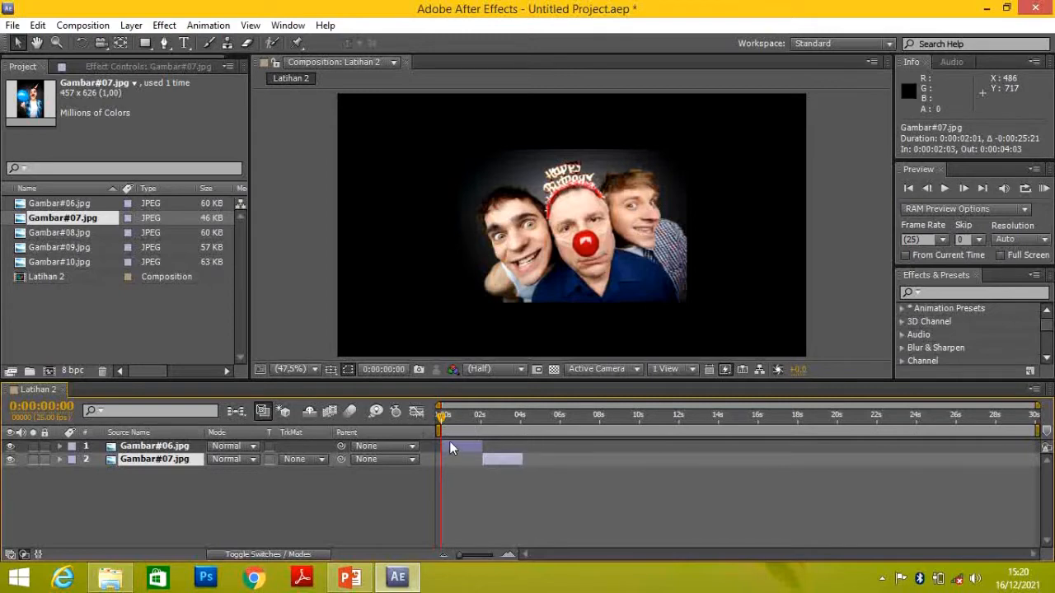
Preview the two image layers in sequence, and return the time indicator to 0:00:00:00
key("space")
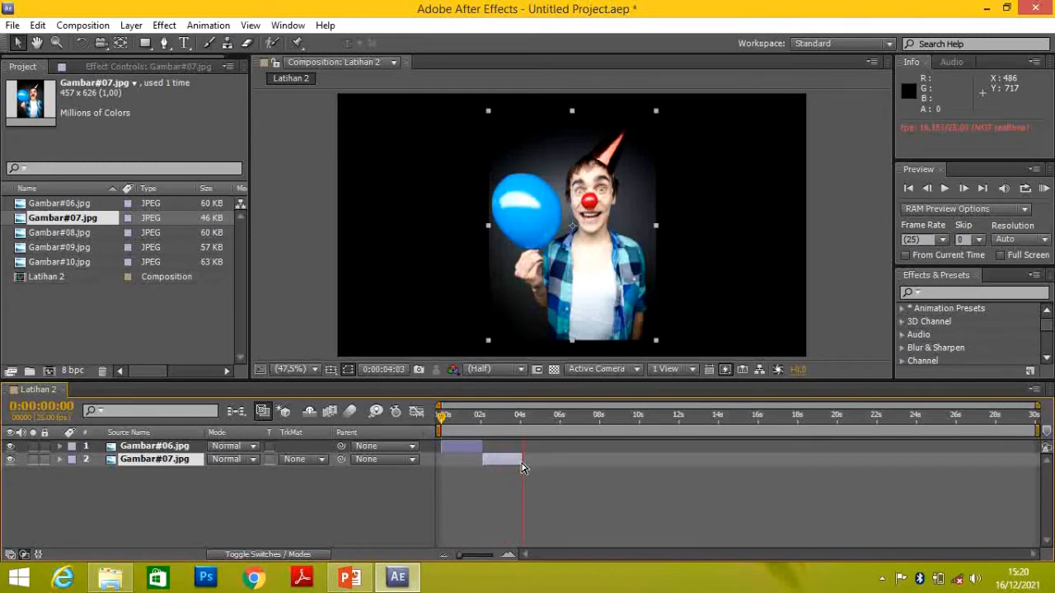
key("space")
left_click_drag(535, 417, 440, 418)
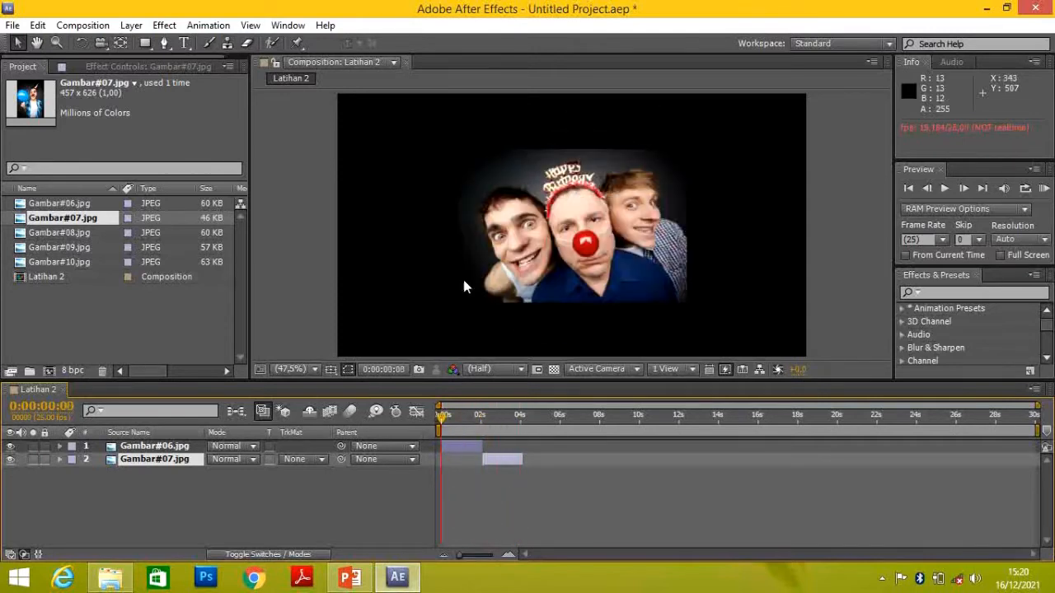
left_click(168, 457)
left_click(167, 448)
left_click(164, 460)
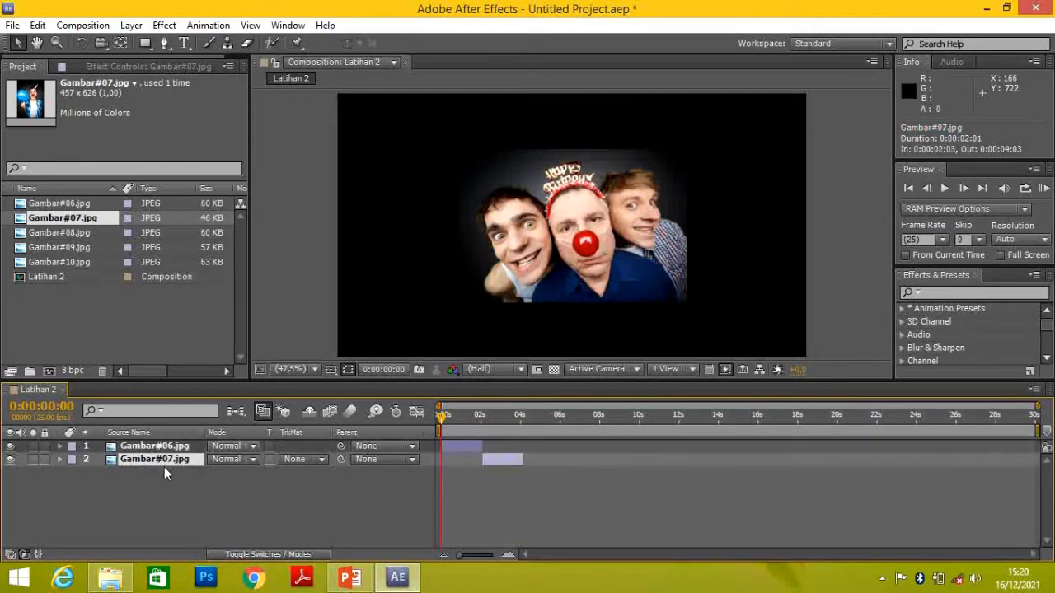
left_click(164, 466)
Add Gambar#08.jpg as the third layer and trim it to run from about 4 to 6 seconds
left_click_drag(83, 231, 127, 471)
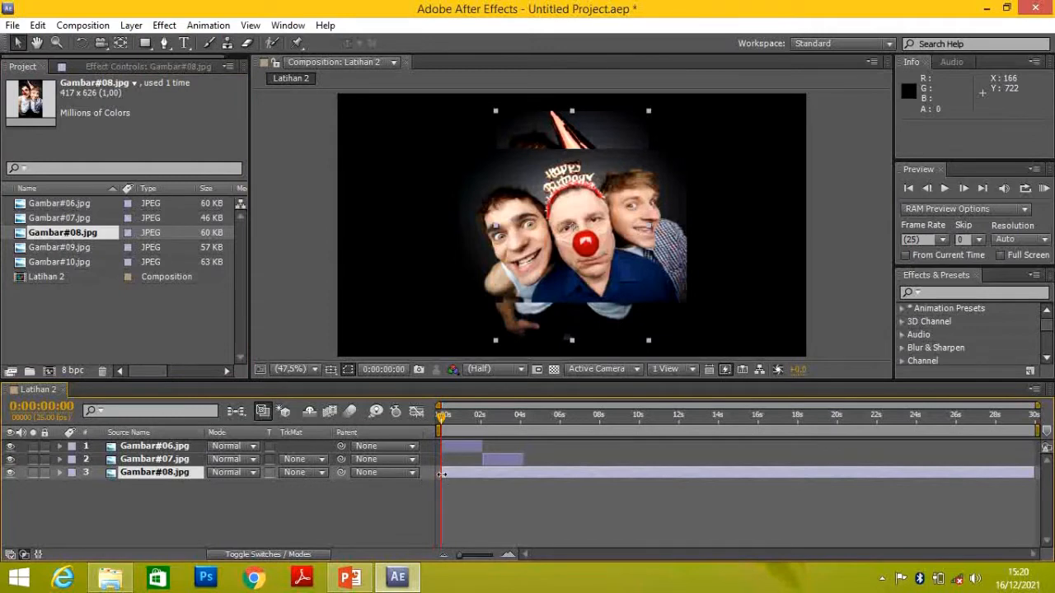
left_click_drag(441, 473, 524, 476)
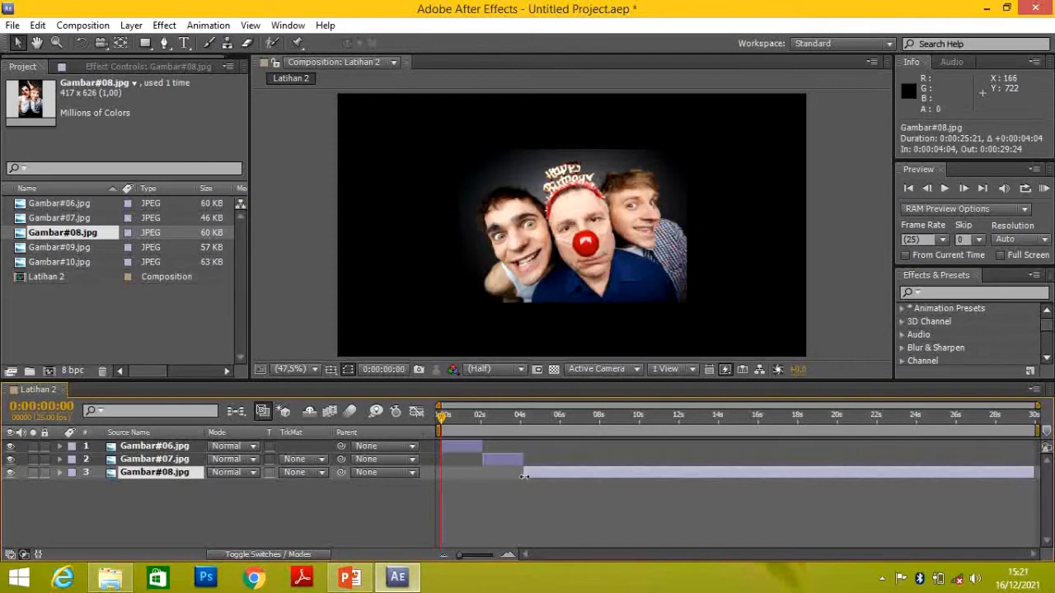
left_click_drag(1034, 472, 564, 471)
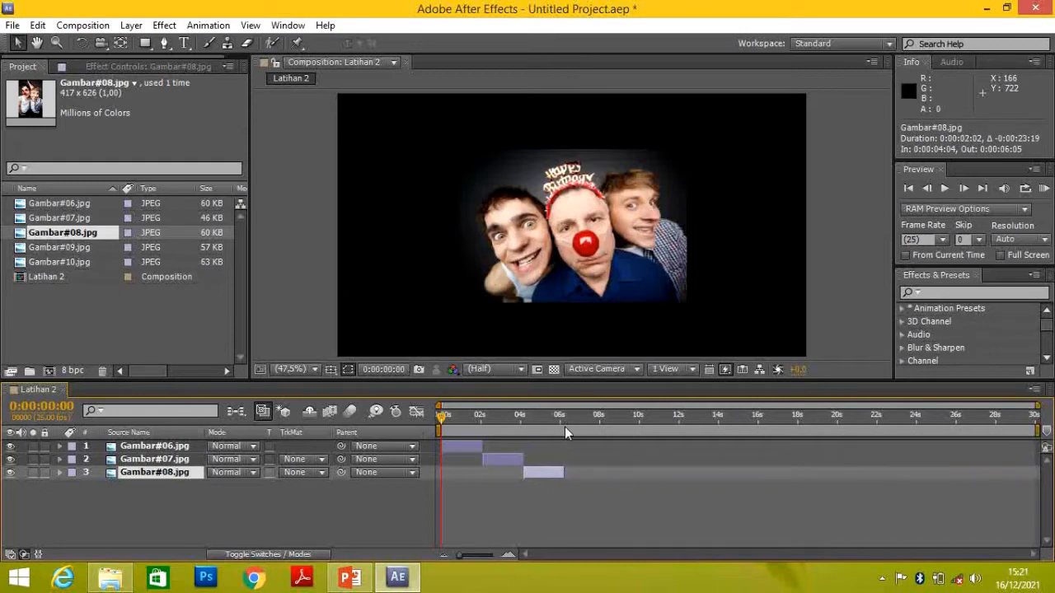
Add Gambar#09.jpg as the fourth layer and trim it to run from about 6 to 8 seconds
left_click(70, 247)
left_click_drag(70, 247, 150, 485)
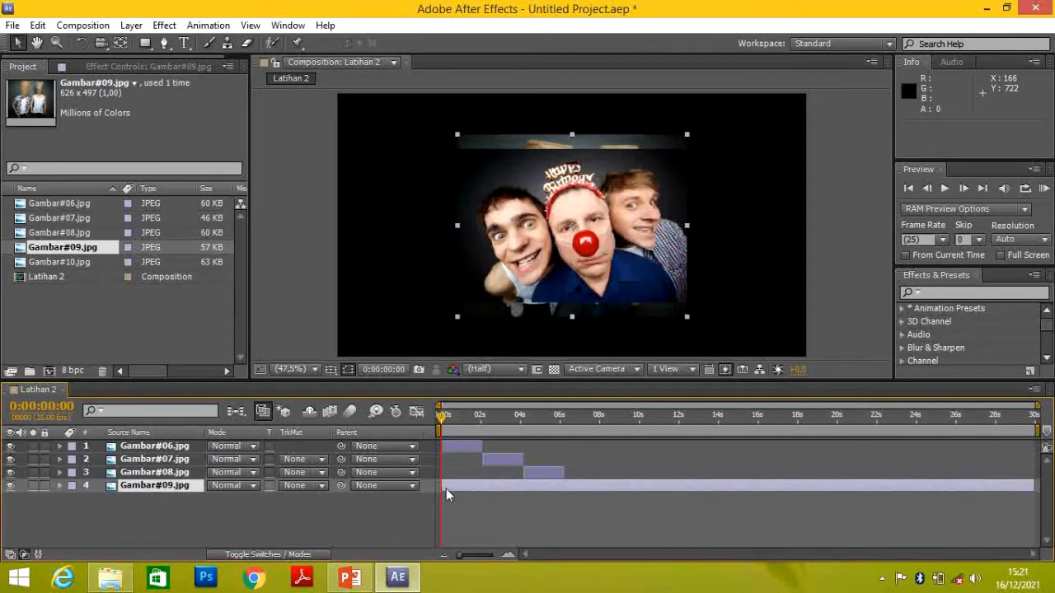
left_click_drag(443, 487, 566, 486)
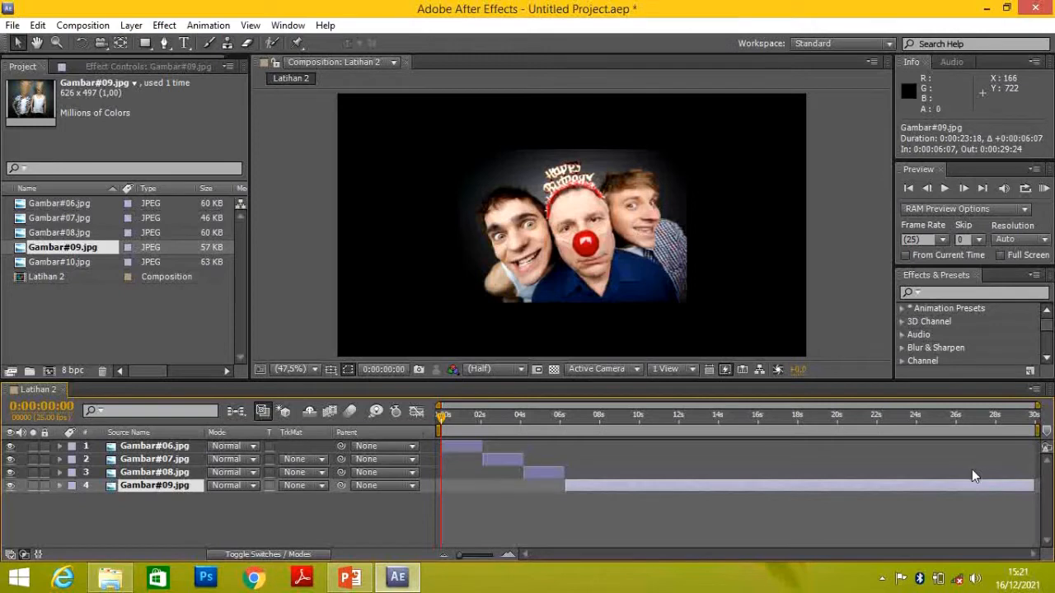
left_click_drag(1037, 487, 605, 486)
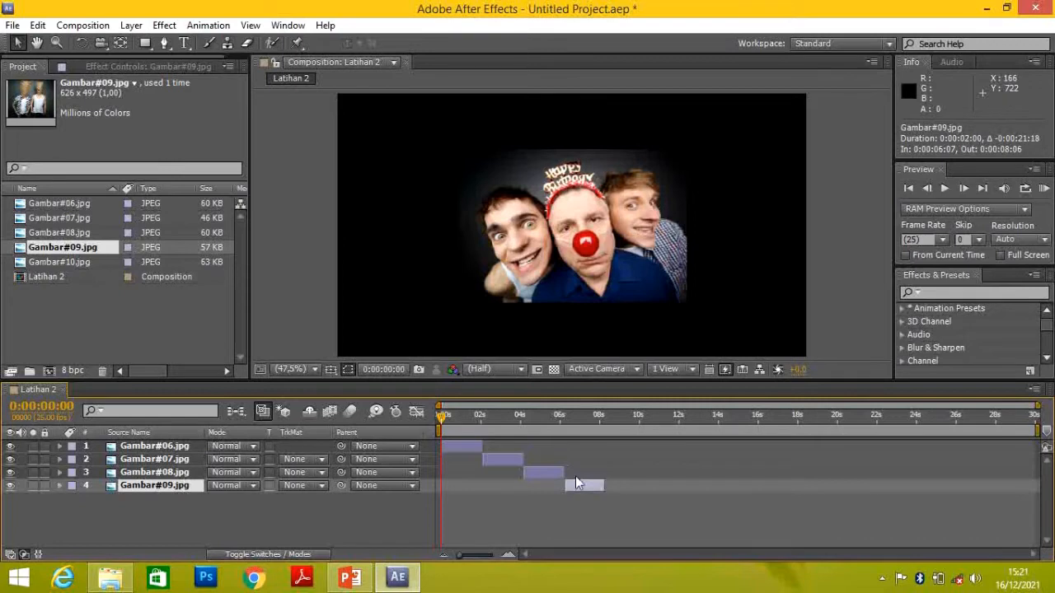
Add Gambar#10.jpg as the fifth layer and trim it to run from about 8 to 10 seconds
left_click(63, 262)
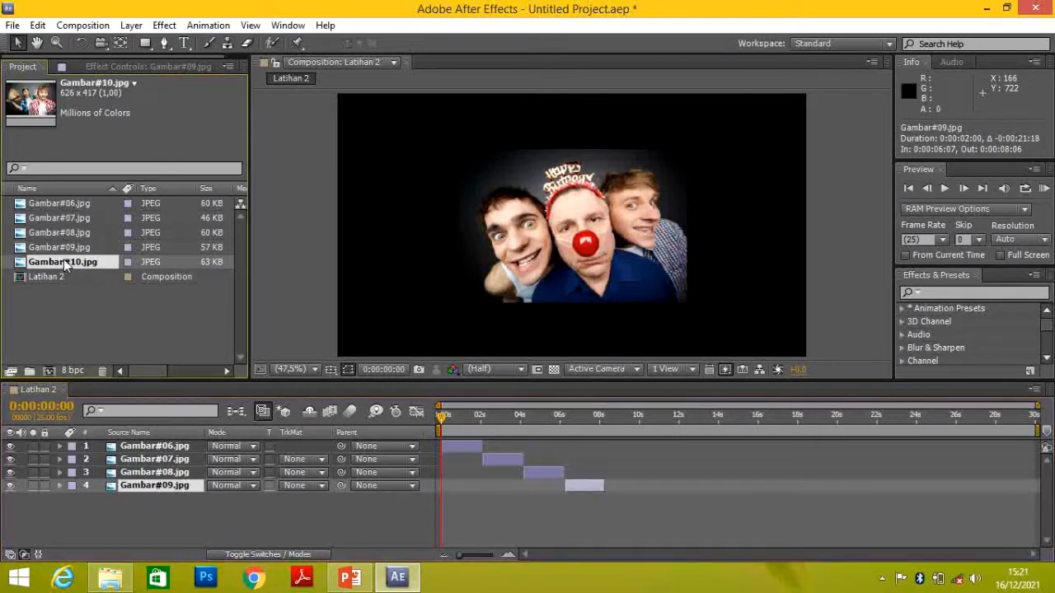
left_click_drag(61, 261, 140, 502)
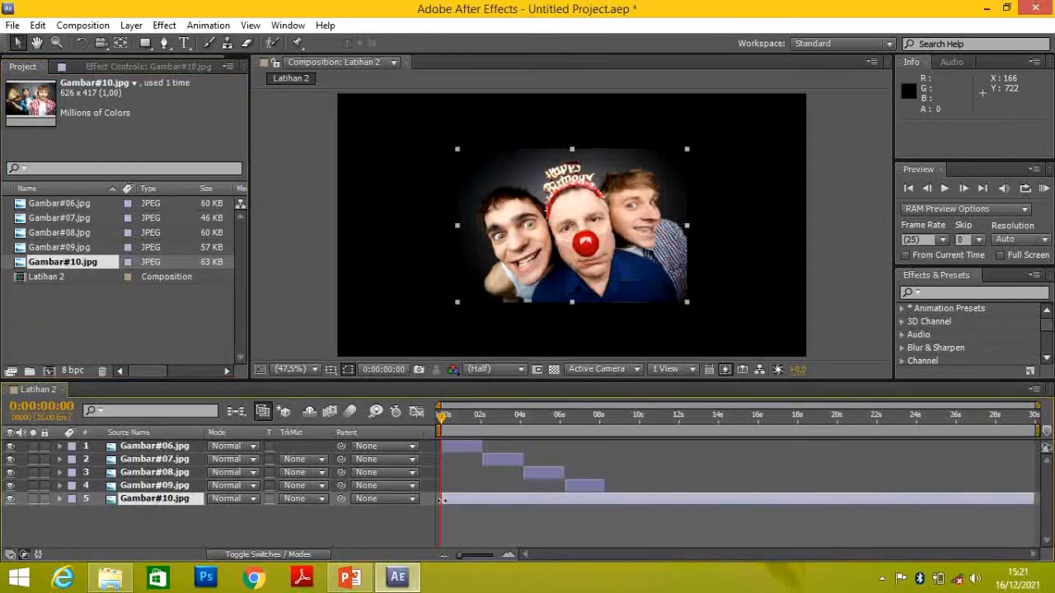
left_click_drag(442, 499, 605, 504)
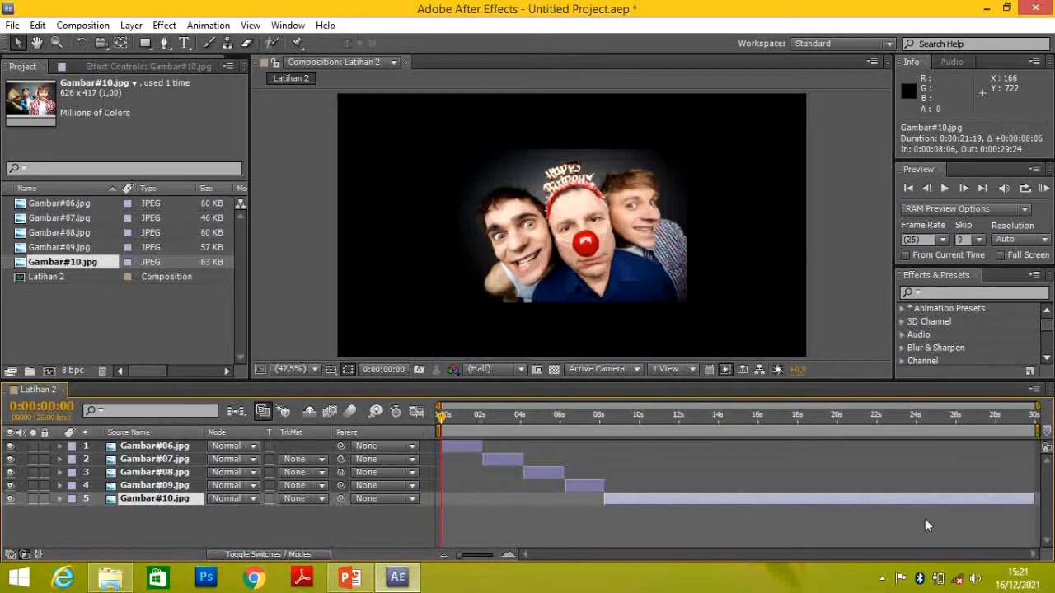
left_click_drag(1033, 499, 643, 492)
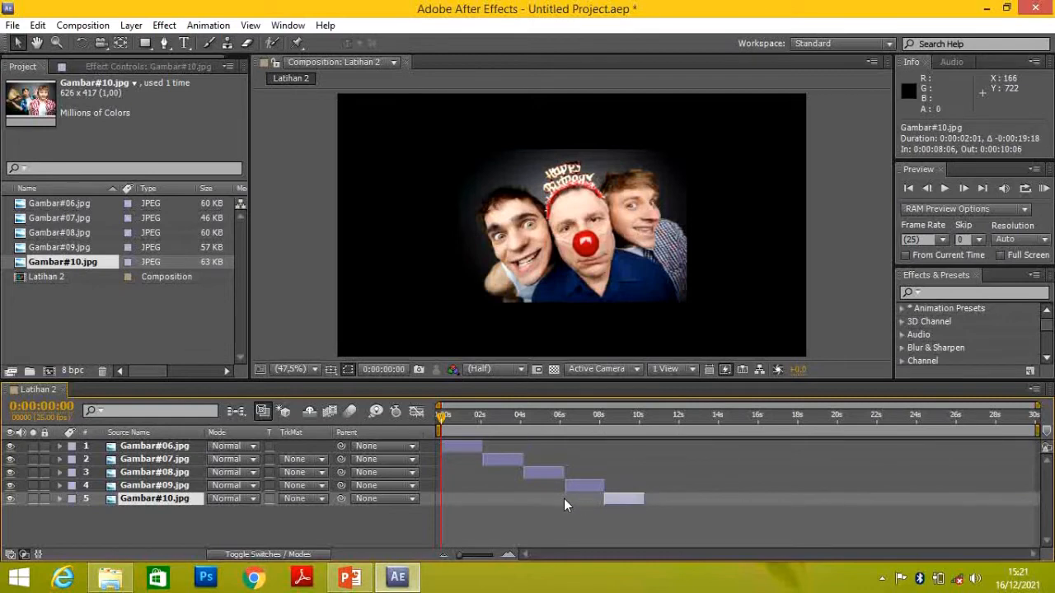
Play and pause the preview of the five-layer sequence, and move the time indicator to 0:00:01:23
key("space")
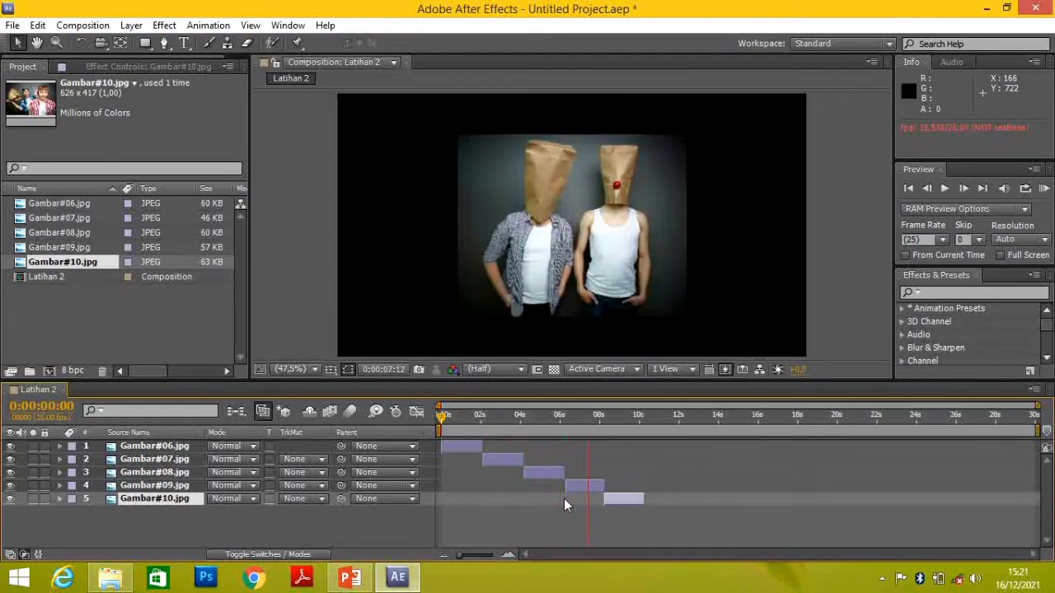
key("space")
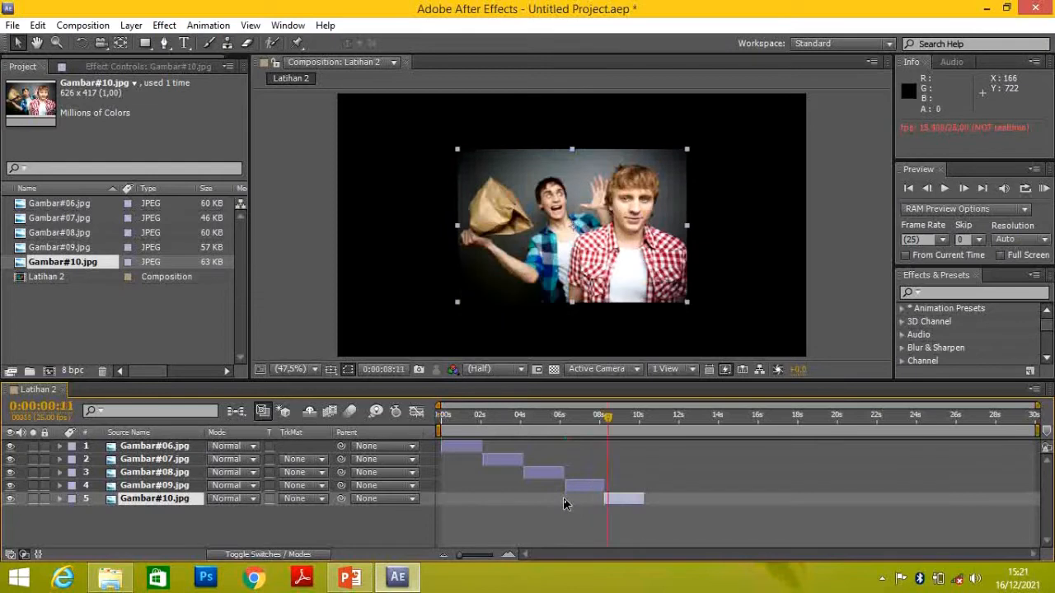
left_click(480, 417)
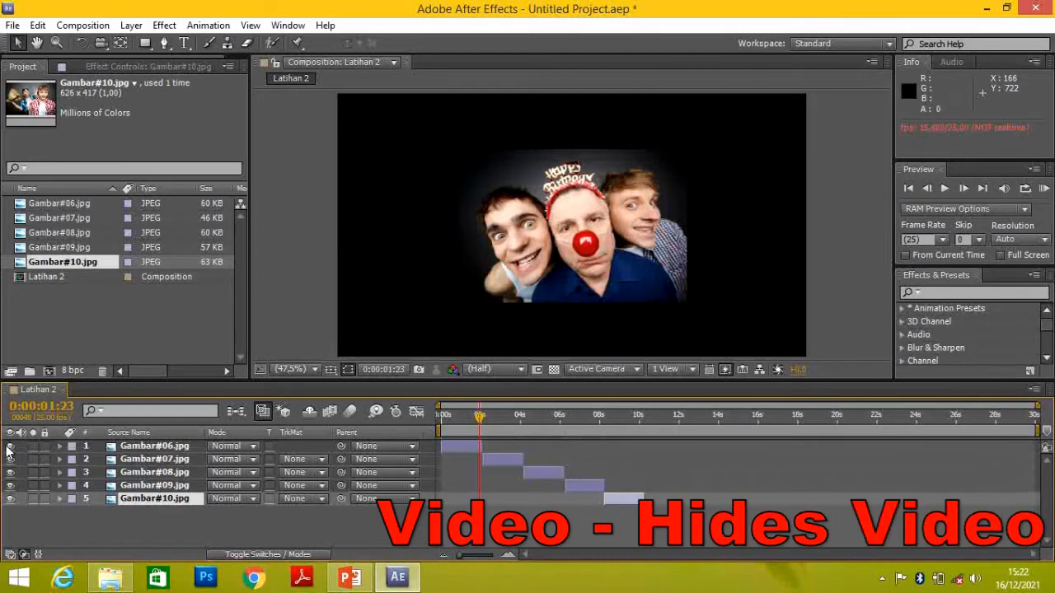
Test the visibility and lock switches on the Gambar#06.jpg layer, leaving it visible and unlocked
left_click(10, 446)
left_click(10, 446)
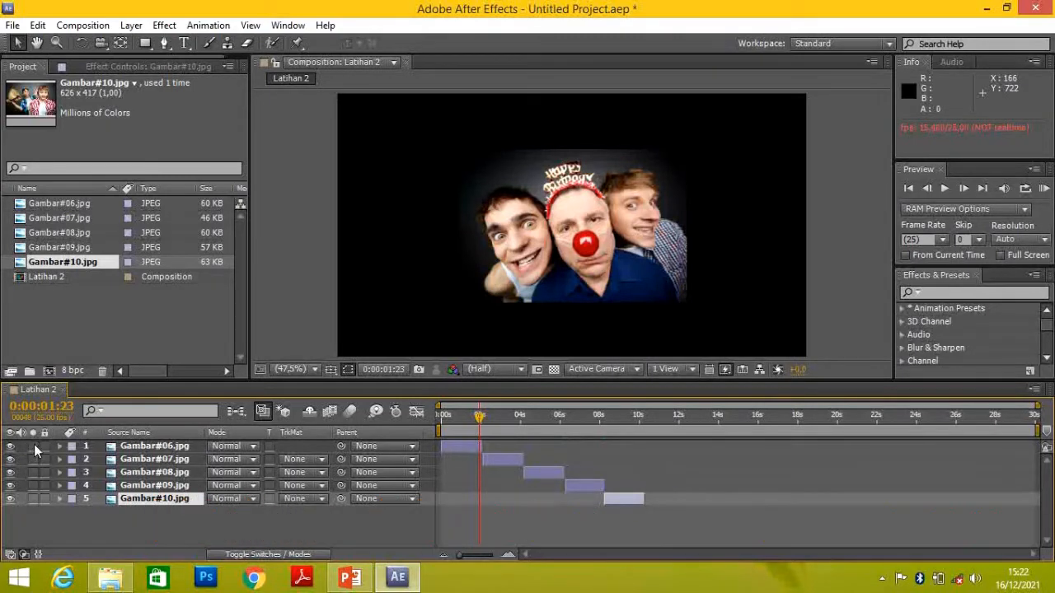
left_click(33, 447)
mouse_move(481, 422)
left_mouse_down()
mouse_move(565, 425)
mouse_move(469, 428)
left_mouse_up()
left_click(461, 446)
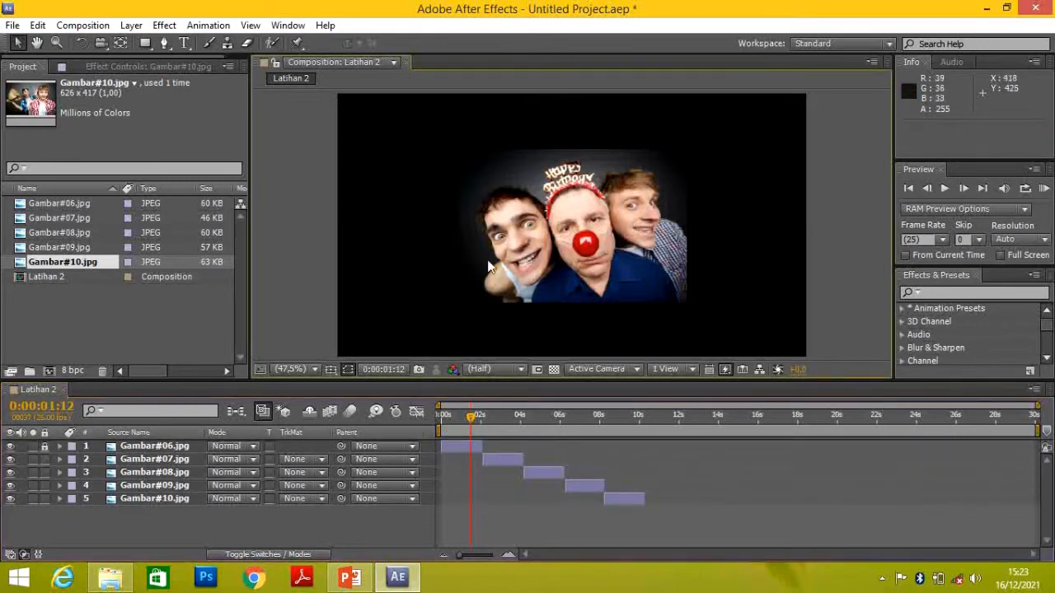
left_click(44, 446)
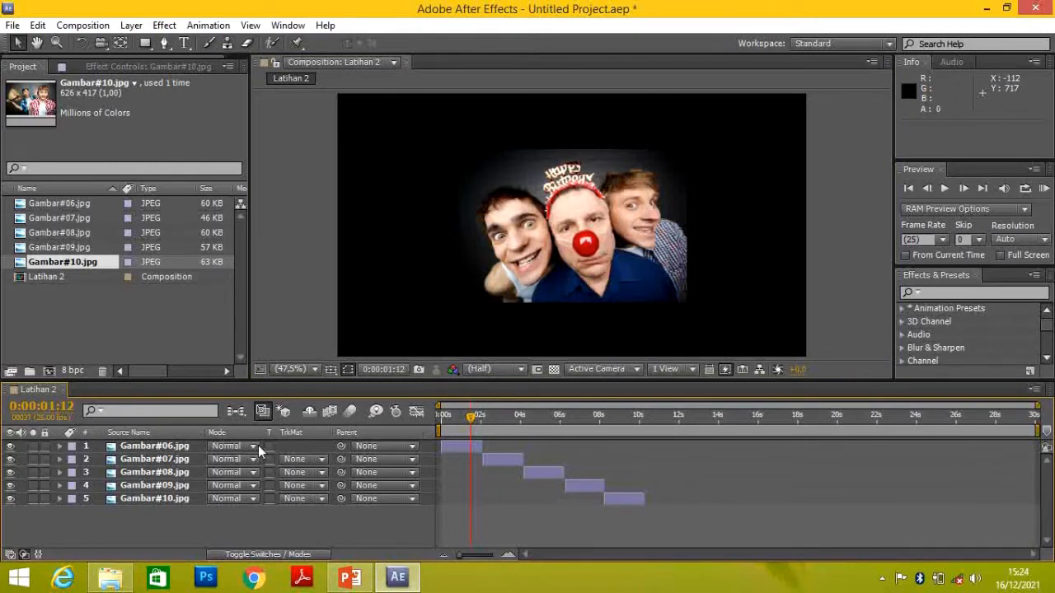
Try the Dissolve, Color Burn, Classic Color Dodge and Overlay blending modes on the Gambar#06.jpg layer, and restore Normal
left_click(251, 446)
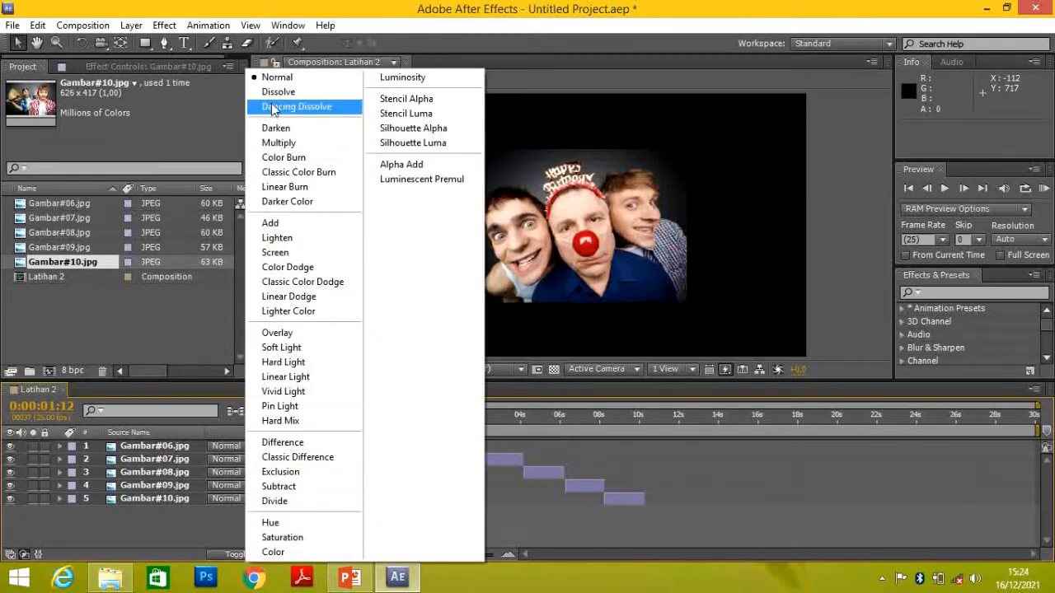
left_click(278, 92)
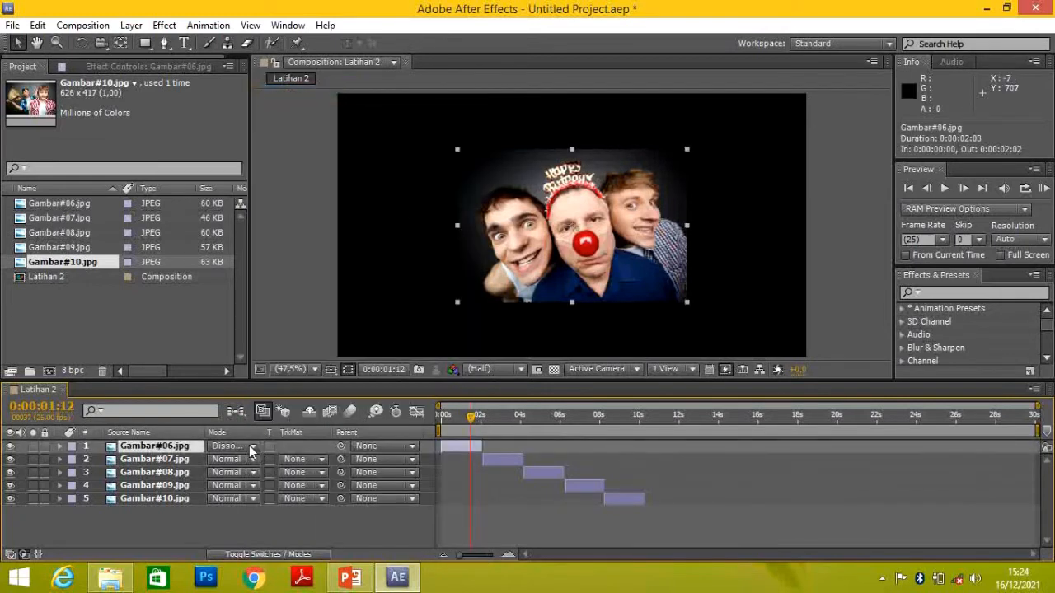
left_click(251, 446)
left_click(266, 157)
left_click(251, 446)
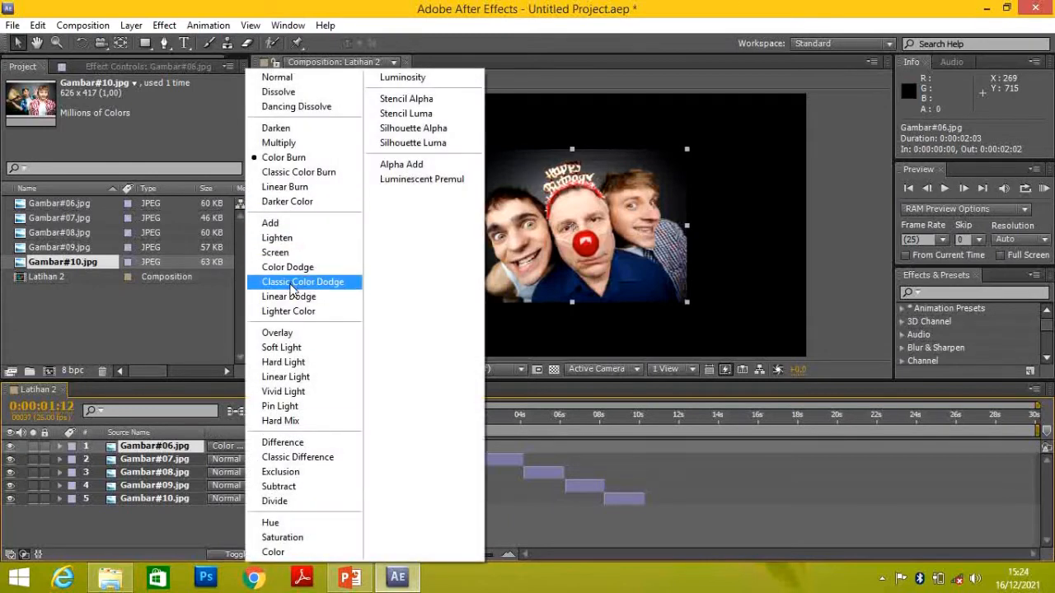
left_click(290, 283)
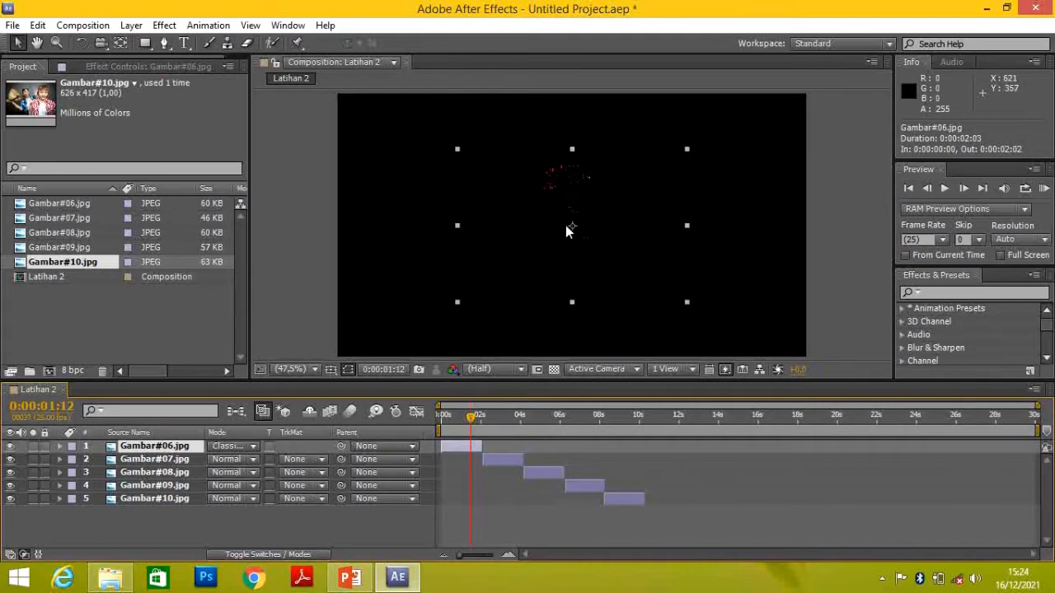
left_click(254, 446)
left_click(274, 337)
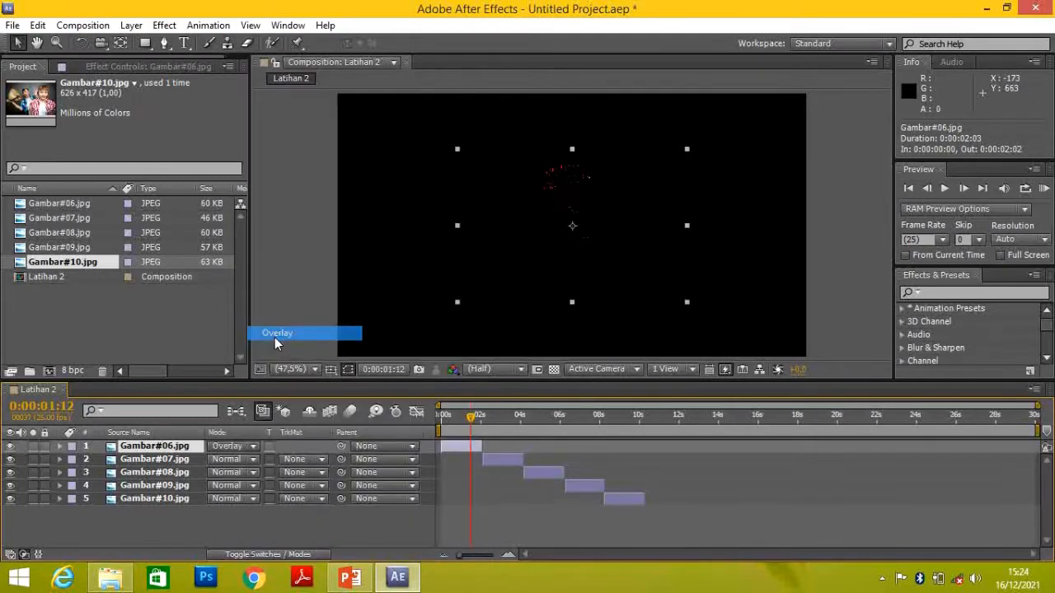
left_click(257, 446)
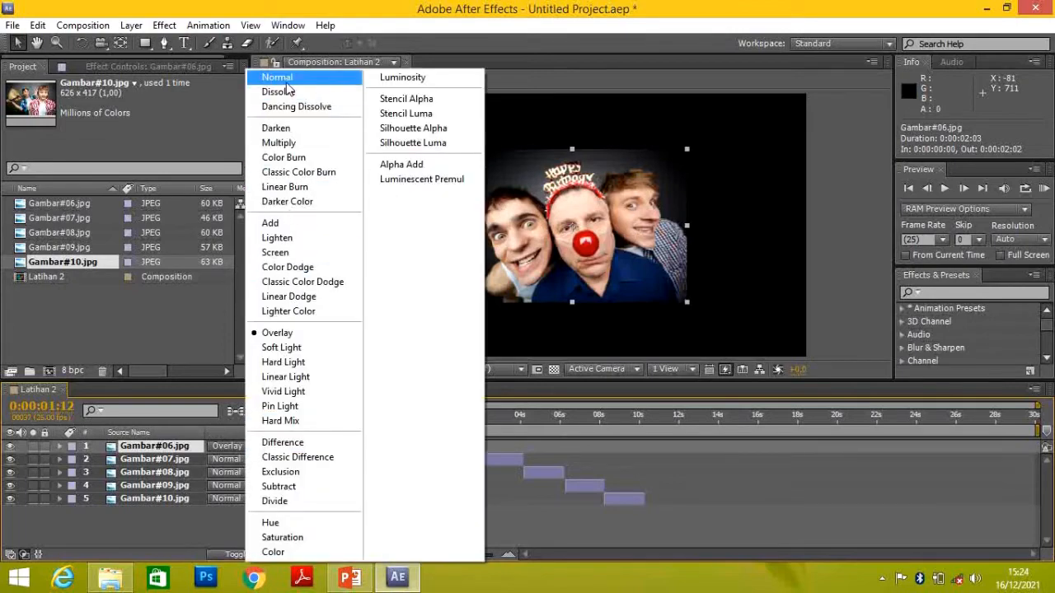
left_click(287, 83)
Switch to PowerPoint to read slide 4 about the Transform properties, and return to After Effects
left_click(349, 577)
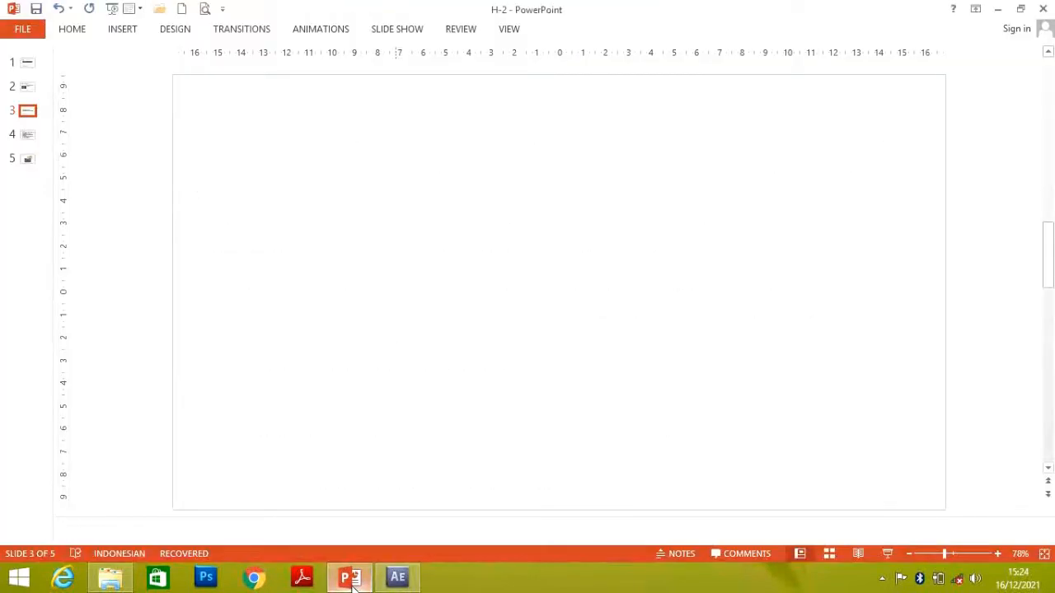
left_click(27, 134)
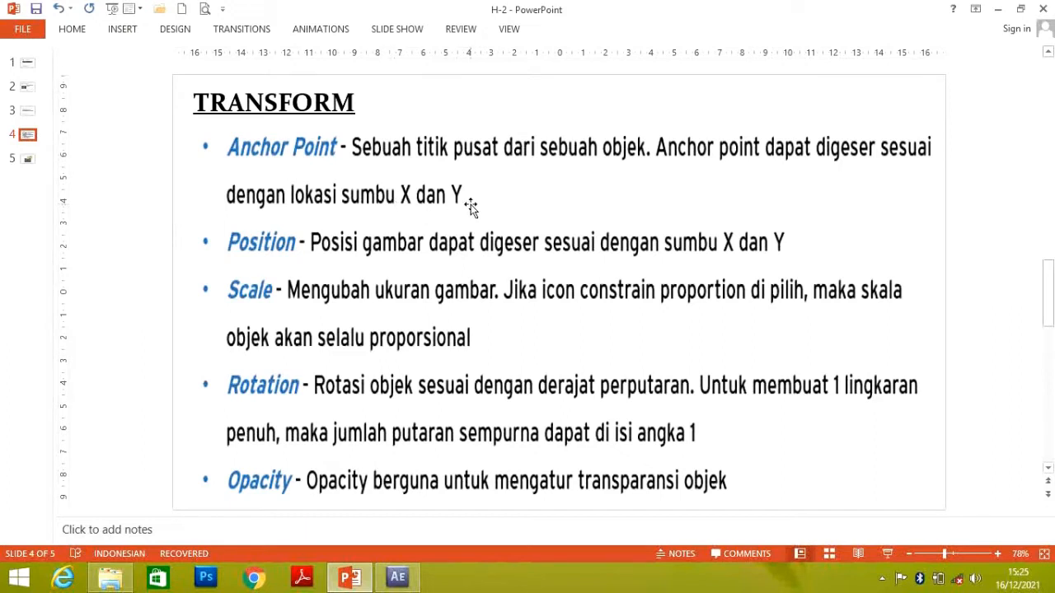
left_click(404, 579)
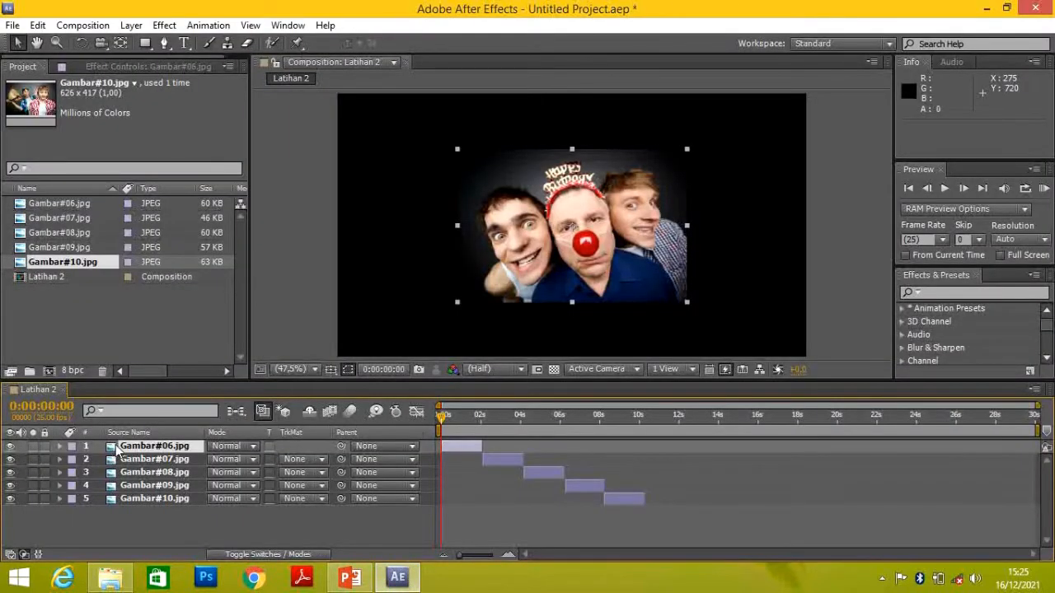
Expand the Transform properties of the Gambar#06.jpg layer and enable Anchor Point keyframing at 0:00:00:00
left_click(60, 446)
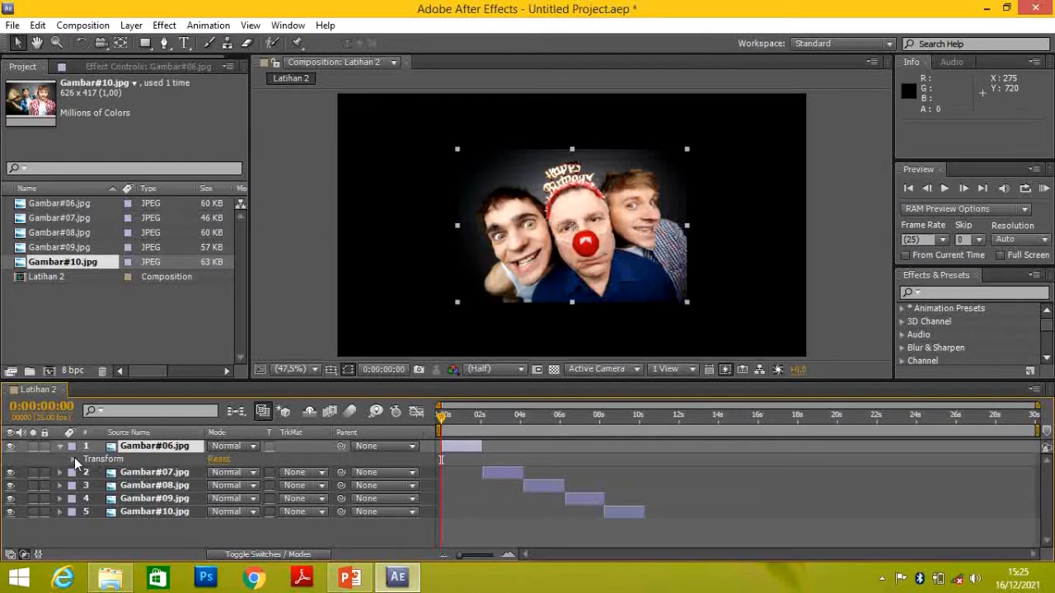
left_click(74, 459)
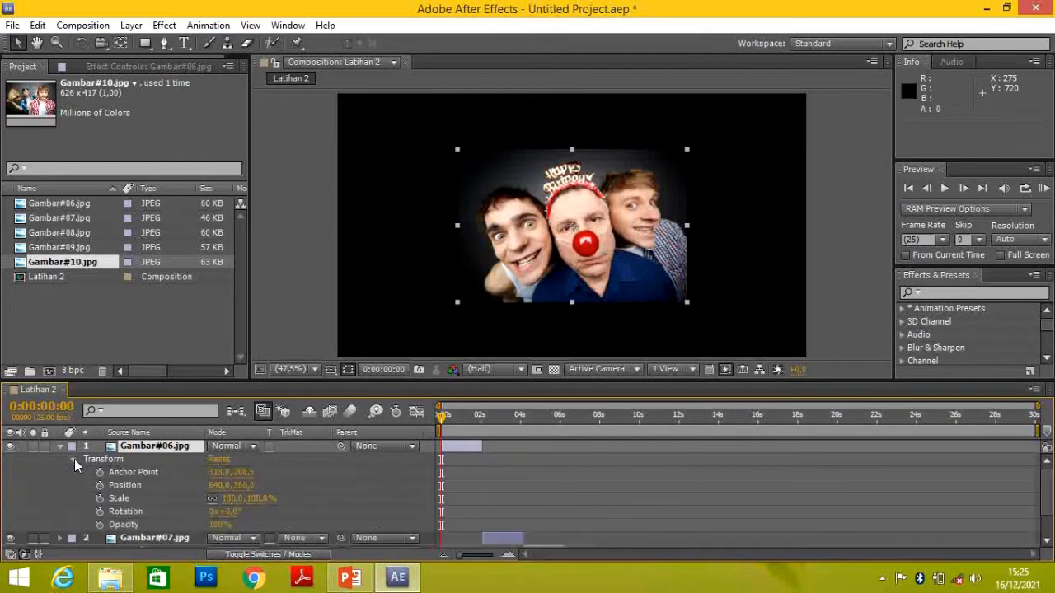
left_click(140, 474)
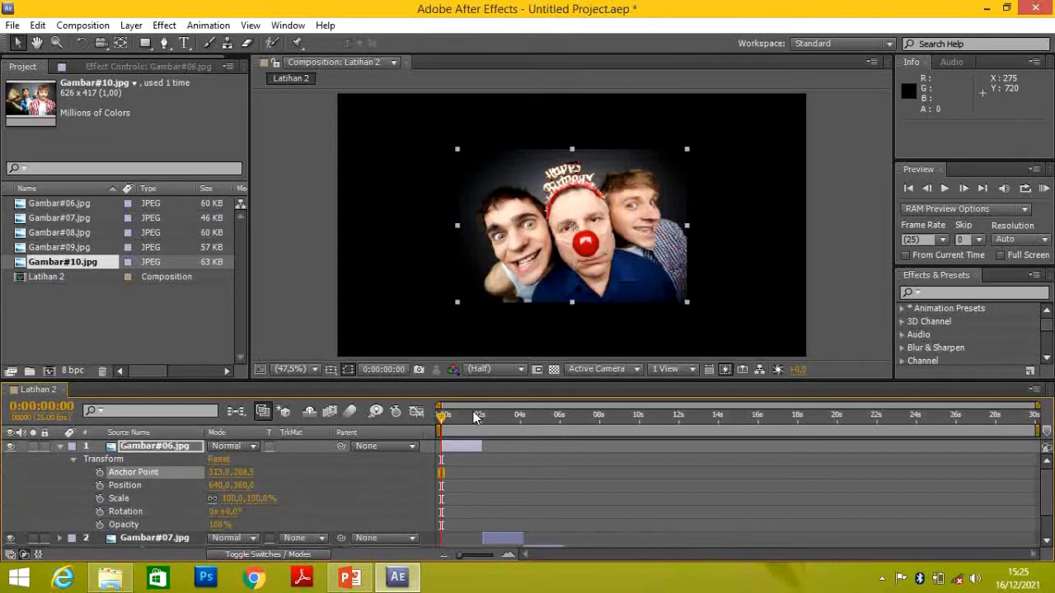
left_click(461, 420)
left_click_drag(461, 418, 444, 419)
left_click(99, 474)
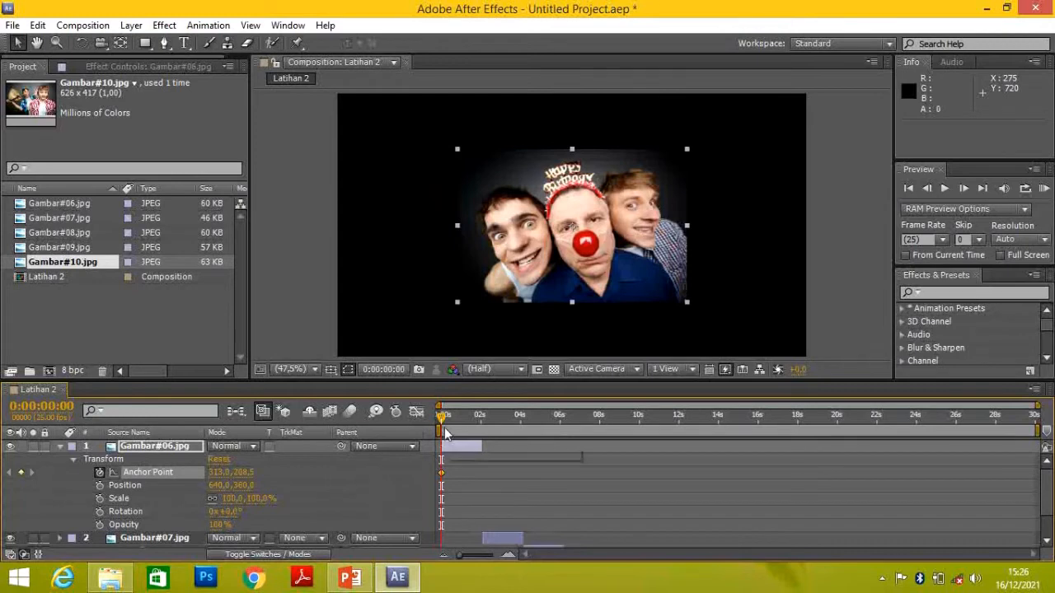
Add an Anchor Point keyframe on Gambar#06.jpg at 0:00:02:02 and set its X value to about 1253
left_click_drag(443, 422, 482, 418)
key("ctrl+v")
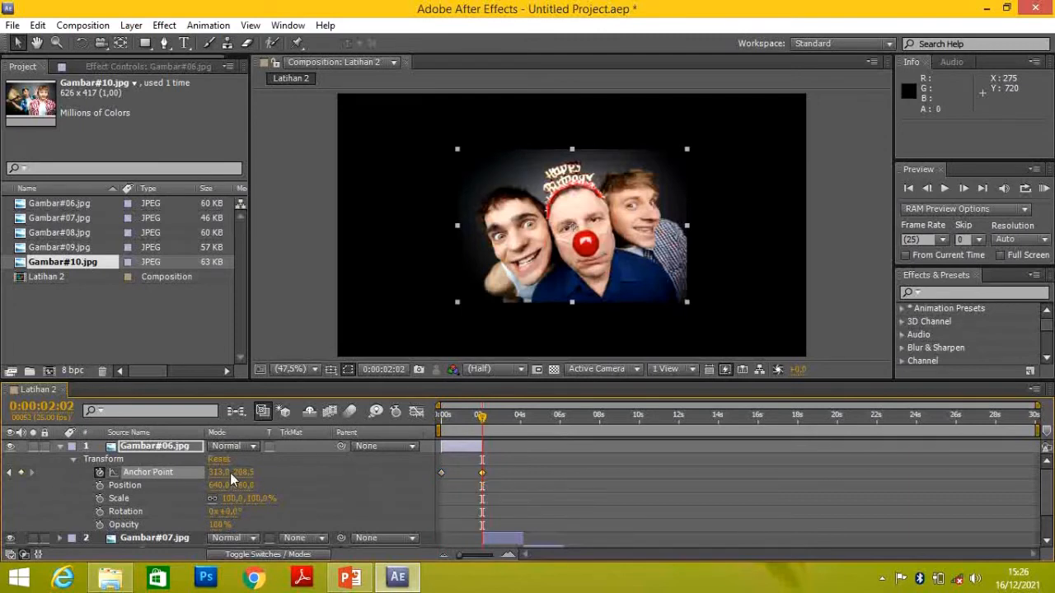
left_click_drag(217, 478, 336, 472)
left_click_drag(216, 472, 416, 477)
Preview the Anchor Point animation of Gambar#06.jpg from the start, and return the time indicator to 0:00:00:00
left_click_drag(484, 418, 442, 430)
key("space")
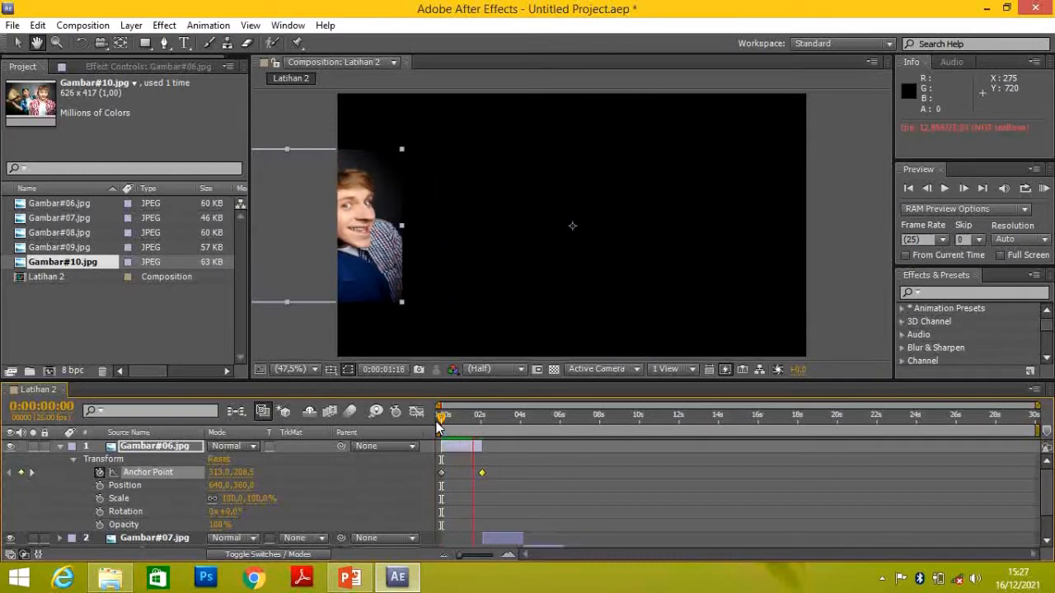
key("space")
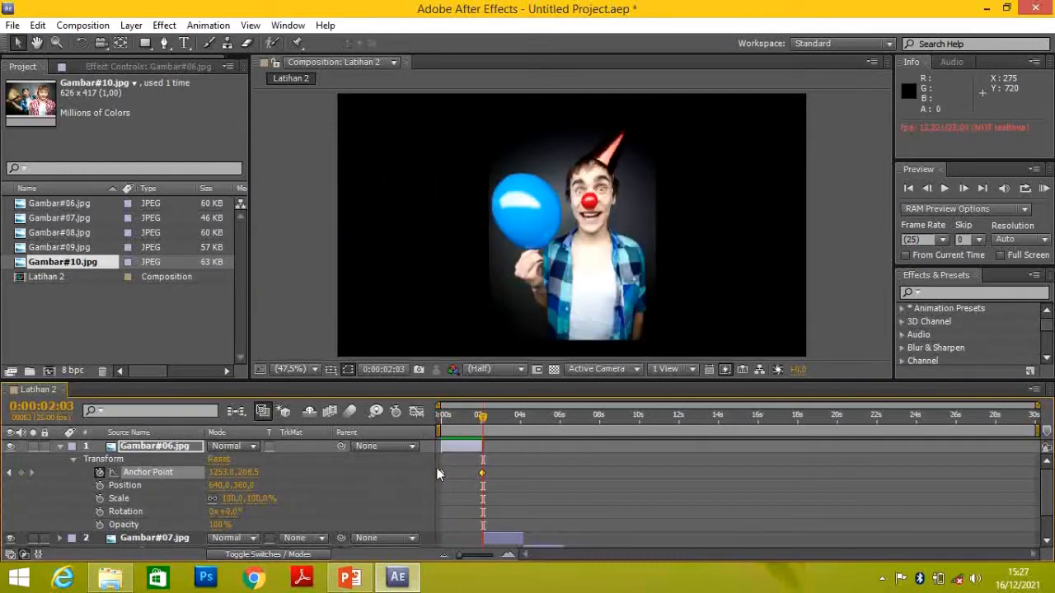
left_click_drag(484, 418, 433, 426)
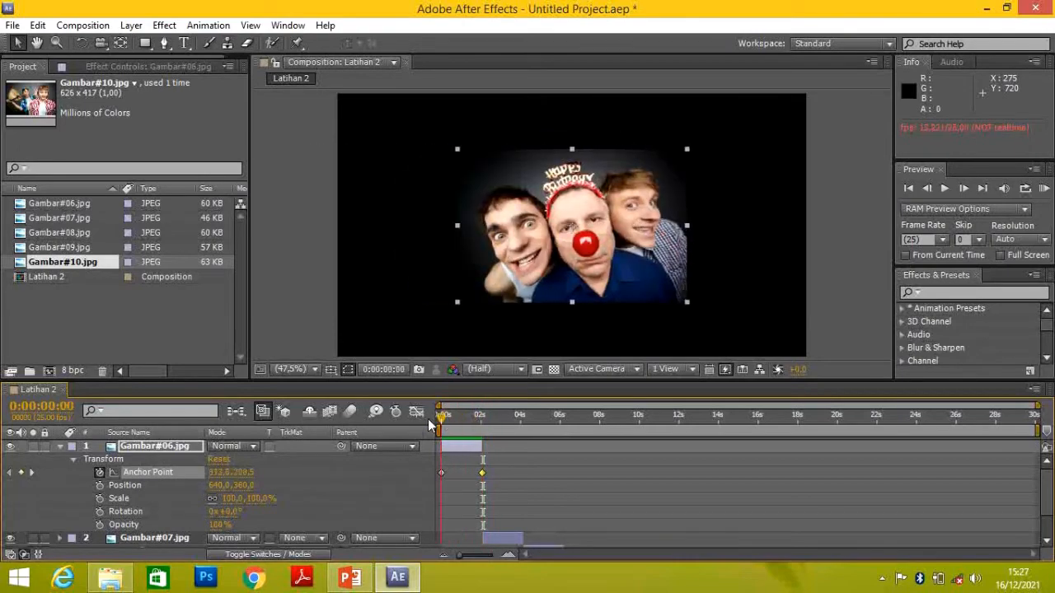
Check the Transform slide in PowerPoint, return to After Effects, and show the Transform properties of Gambar#07.jpg instead of Gambar#06.jpg
left_click(368, 581)
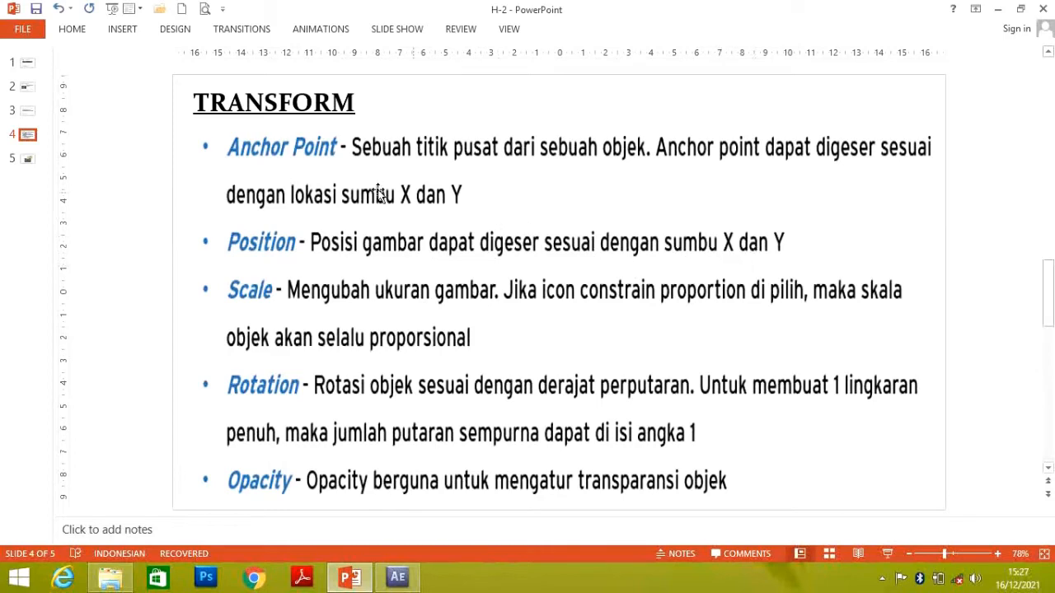
left_click(399, 577)
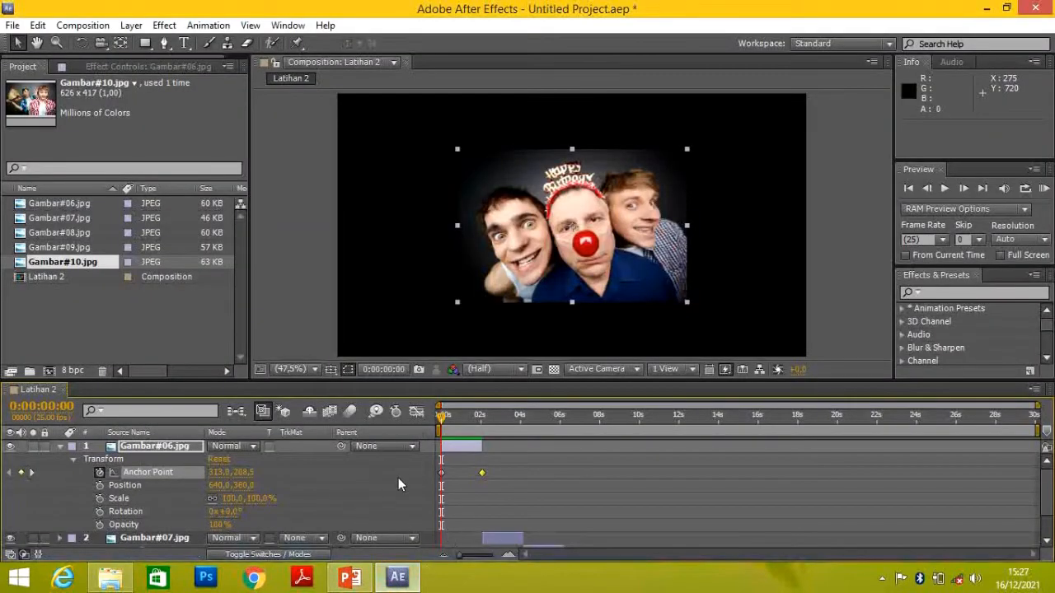
left_click(59, 445)
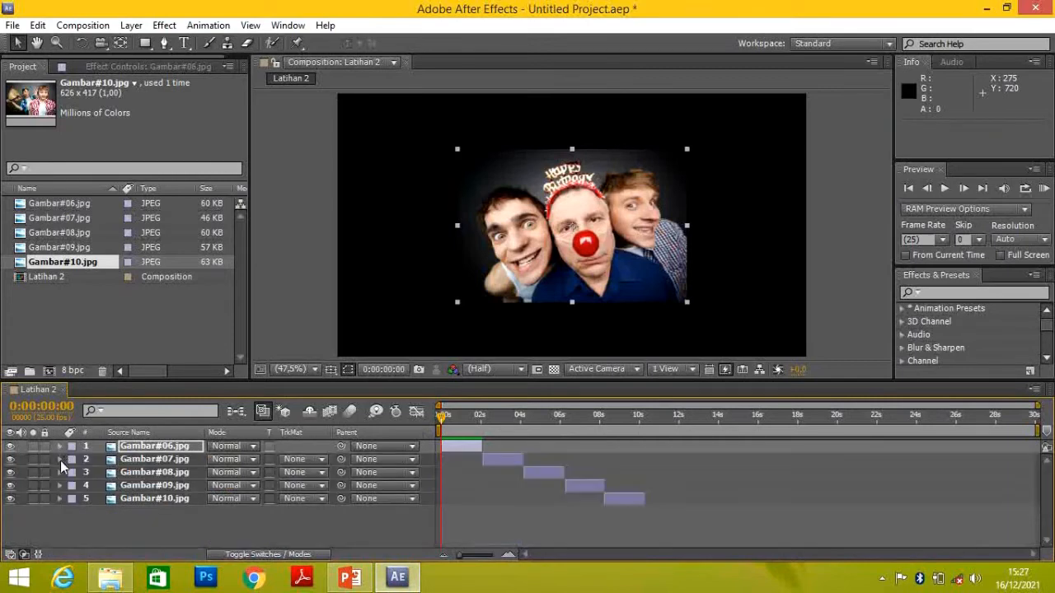
left_click(59, 459)
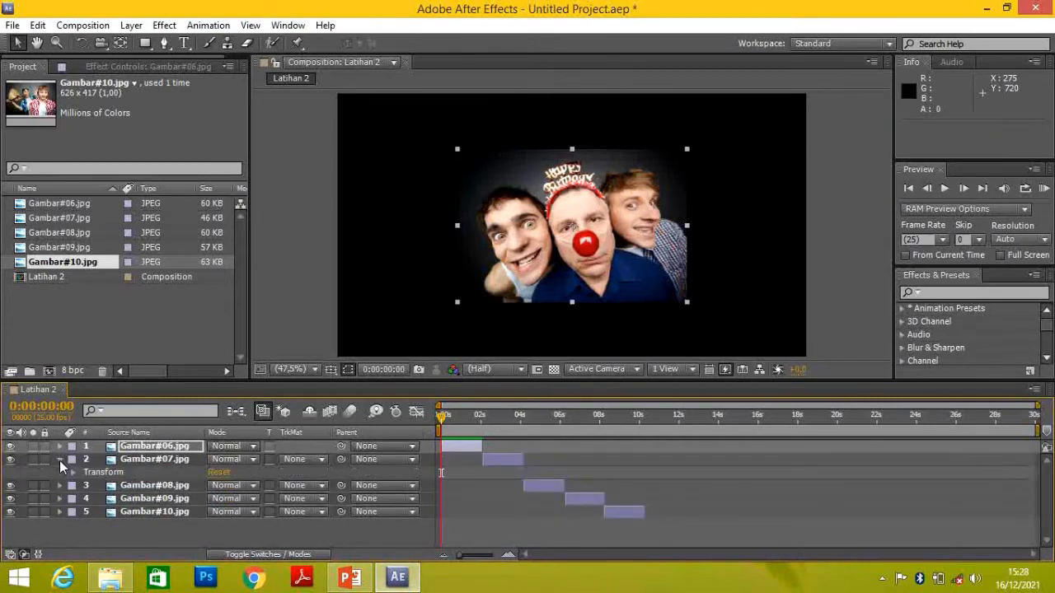
left_click(73, 473)
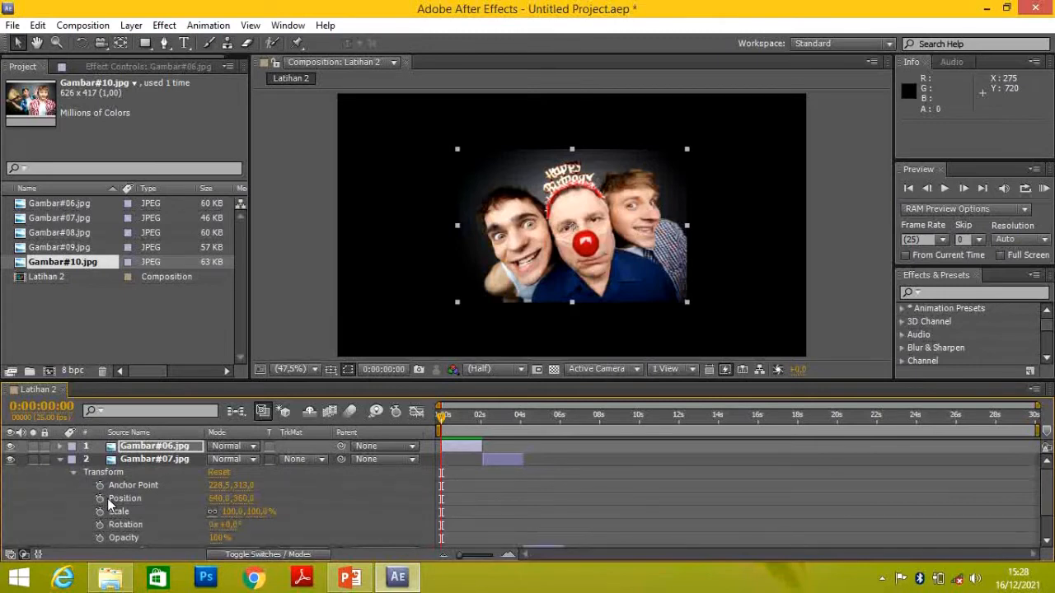
Enable Position keyframing on the Gambar#07.jpg layer at 0:00:02:03, where the layer begins
left_click_drag(443, 417, 480, 422)
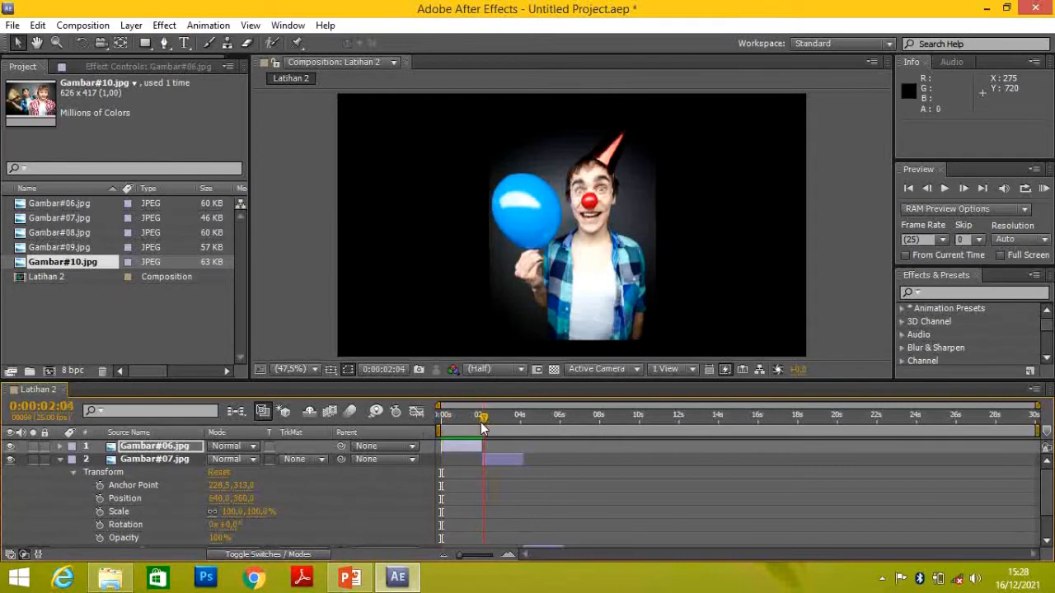
left_click(491, 462)
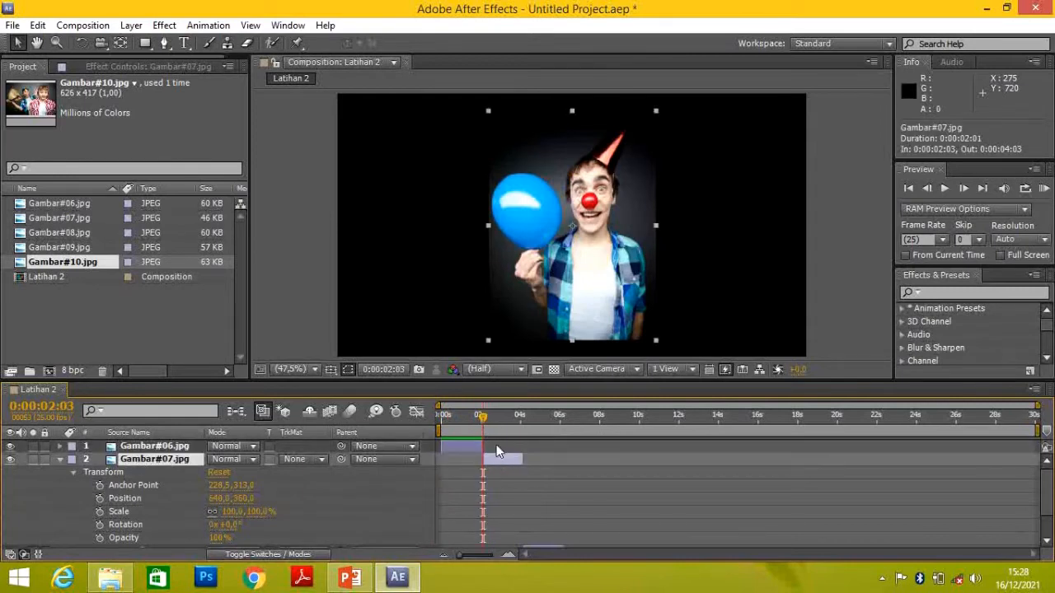
left_click_drag(486, 417, 483, 424)
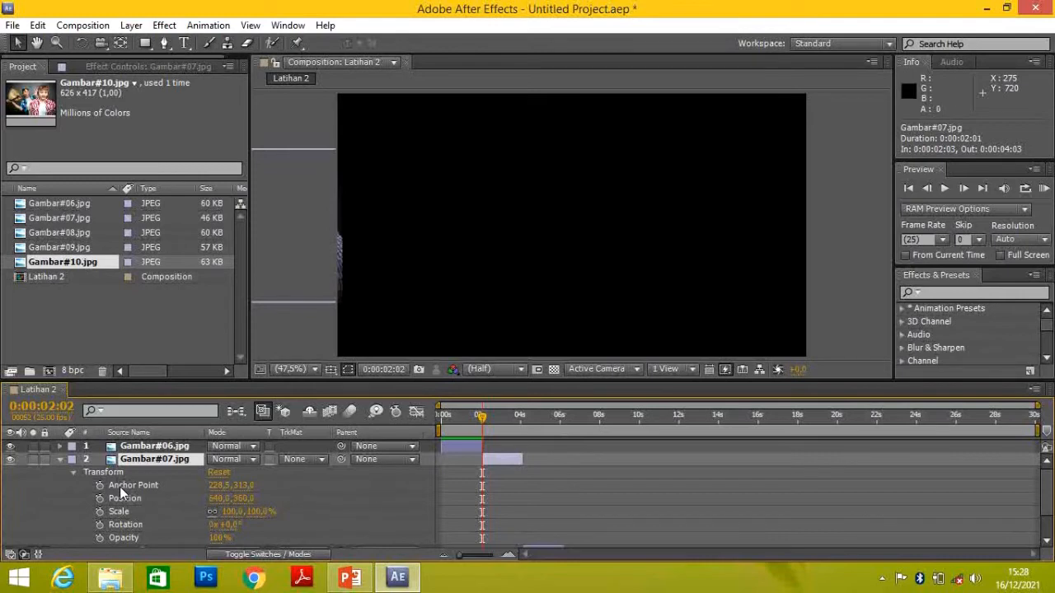
left_click(483, 417)
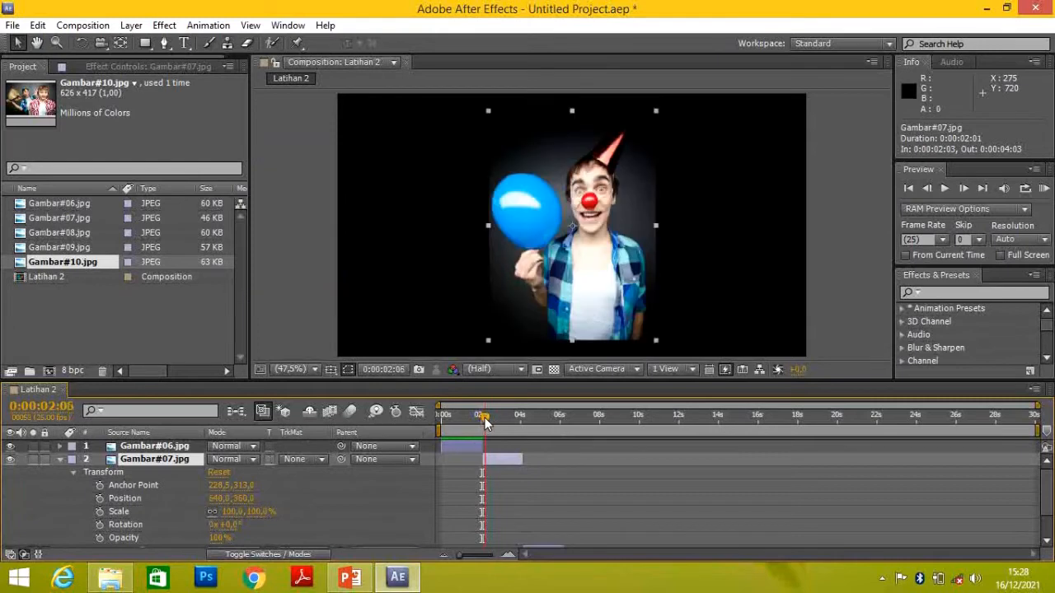
left_click(100, 499)
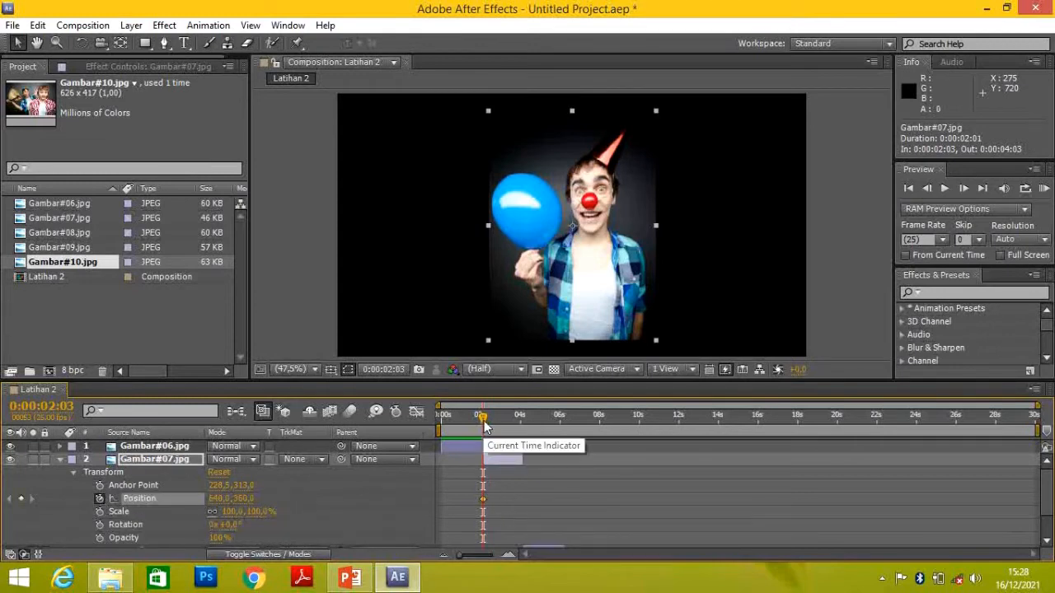
Add a Position keyframe on Gambar#07.jpg at 0:00:04:02 and set its Y value to about 1025
left_click_drag(484, 418, 522, 424)
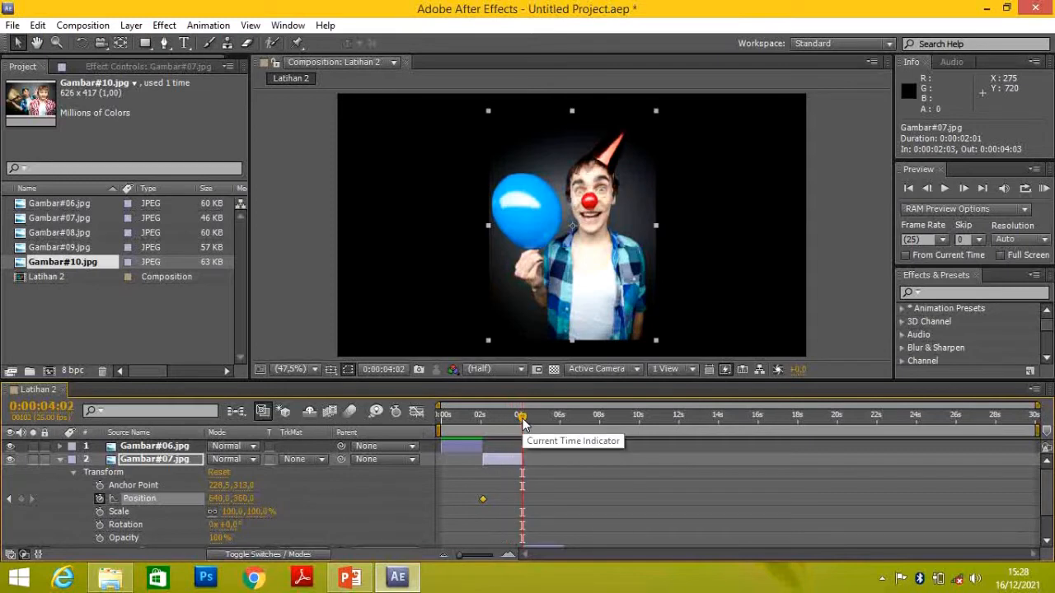
left_click(23, 500)
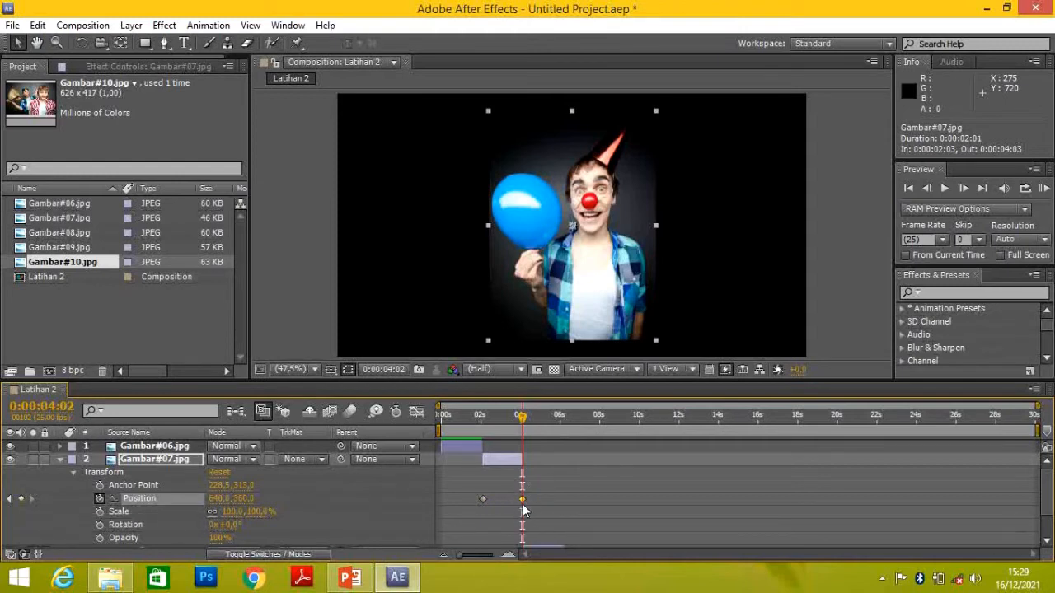
mouse_move(522, 503)
left_click_drag(245, 505, 391, 500)
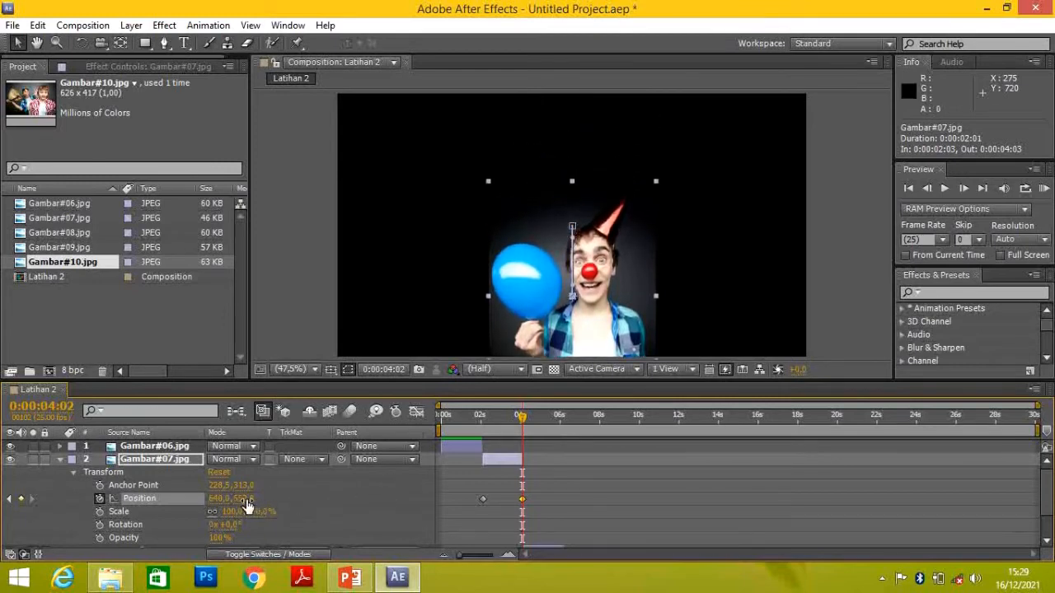
left_click_drag(249, 500, 413, 515)
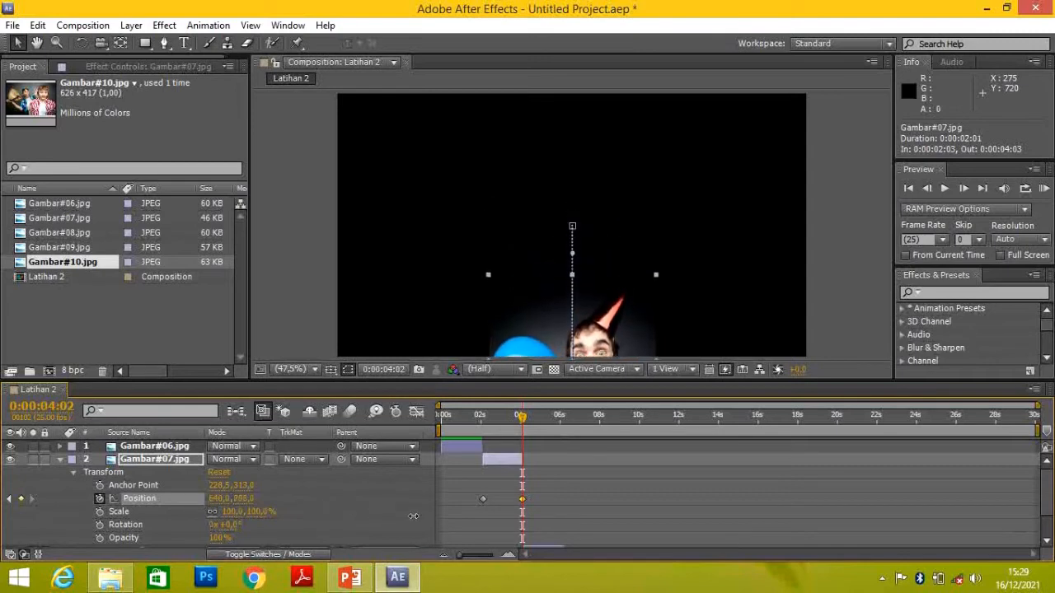
left_click_drag(246, 502, 400, 509)
Play the composition from 0:00:00:00 to preview the Position animation of Gambar#07.jpg, stopping at 0:00:04:04
left_click_drag(517, 425, 437, 442)
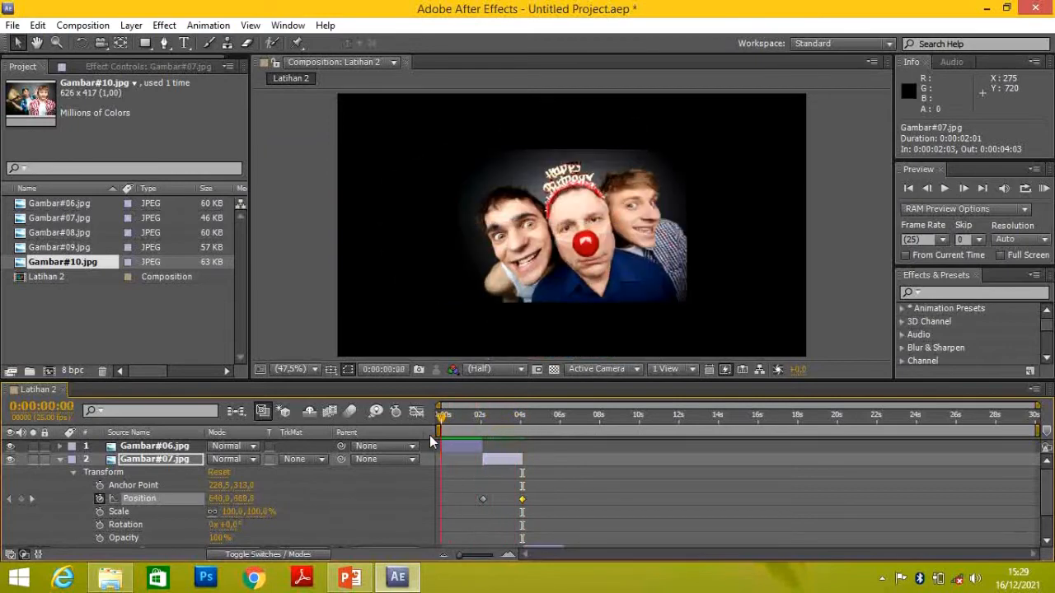
key("space")
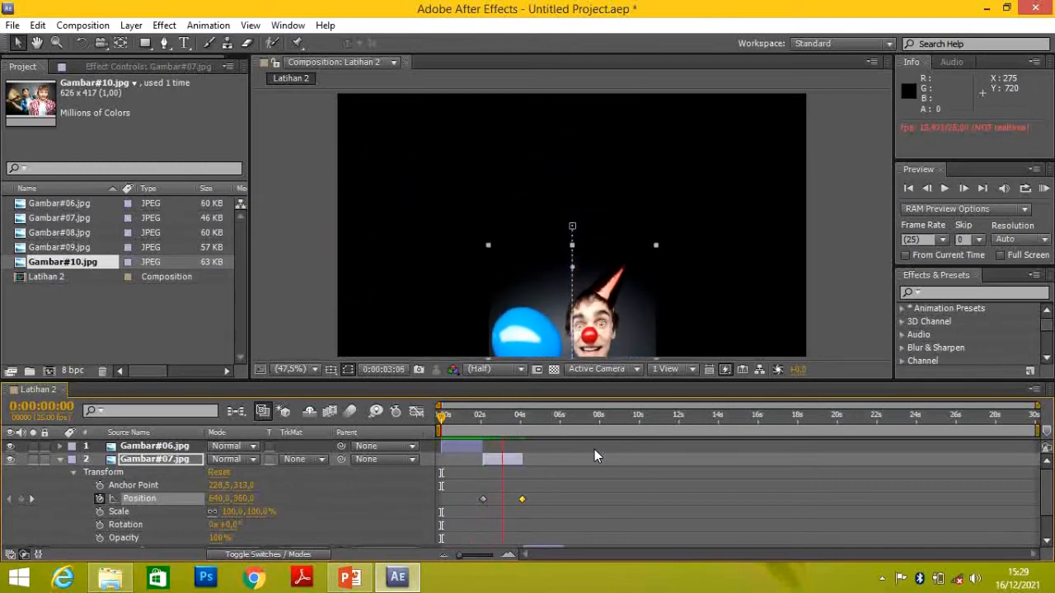
key("space")
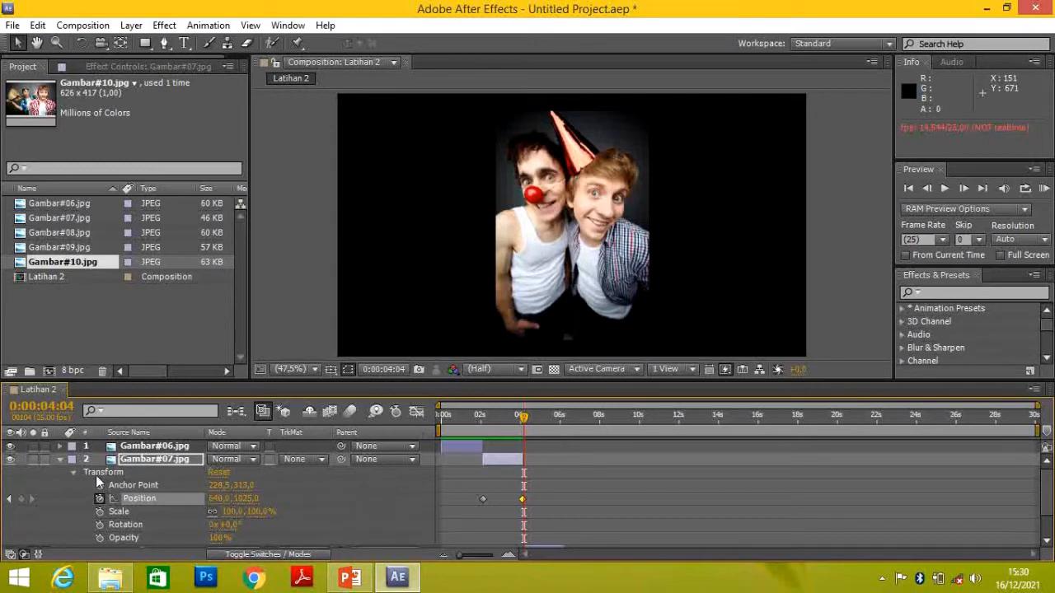
Show the Transform properties of Gambar#08.jpg instead of Gambar#07.jpg, and read the Scale description in PowerPoint before returning to After Effects
left_click(59, 459)
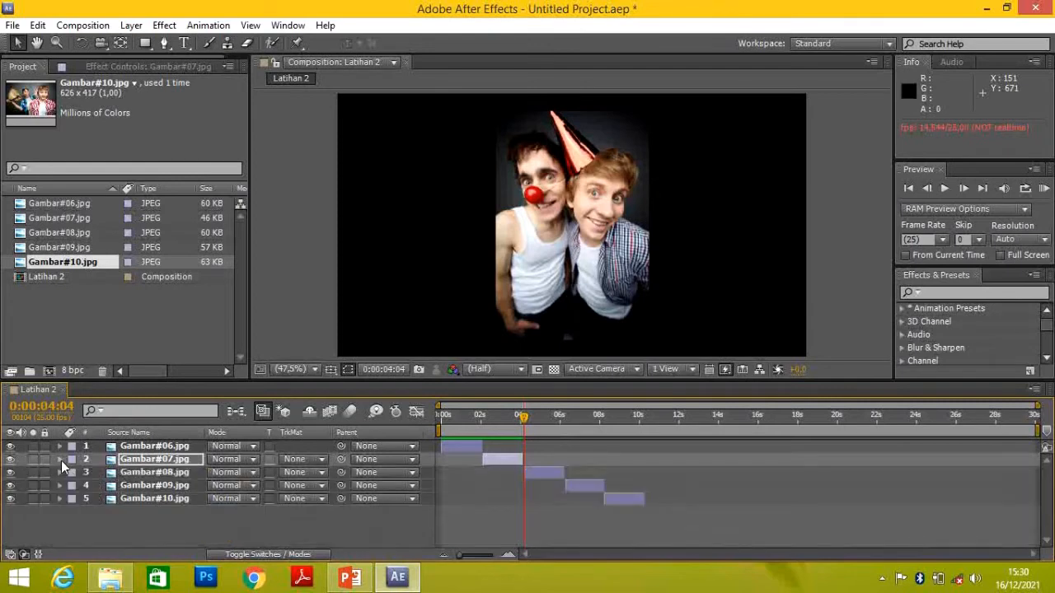
left_click(60, 473)
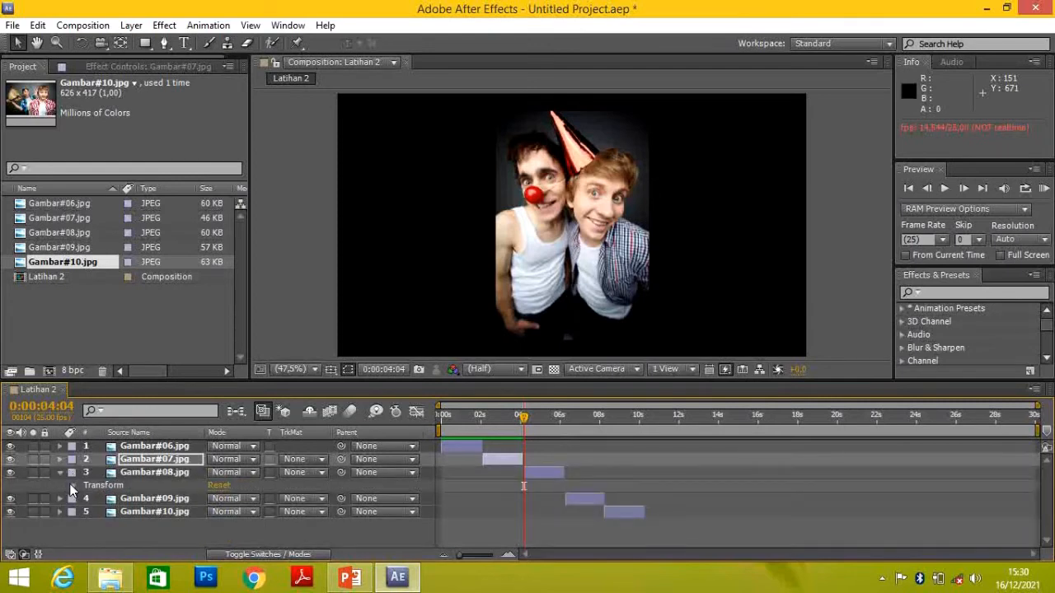
left_click(70, 486)
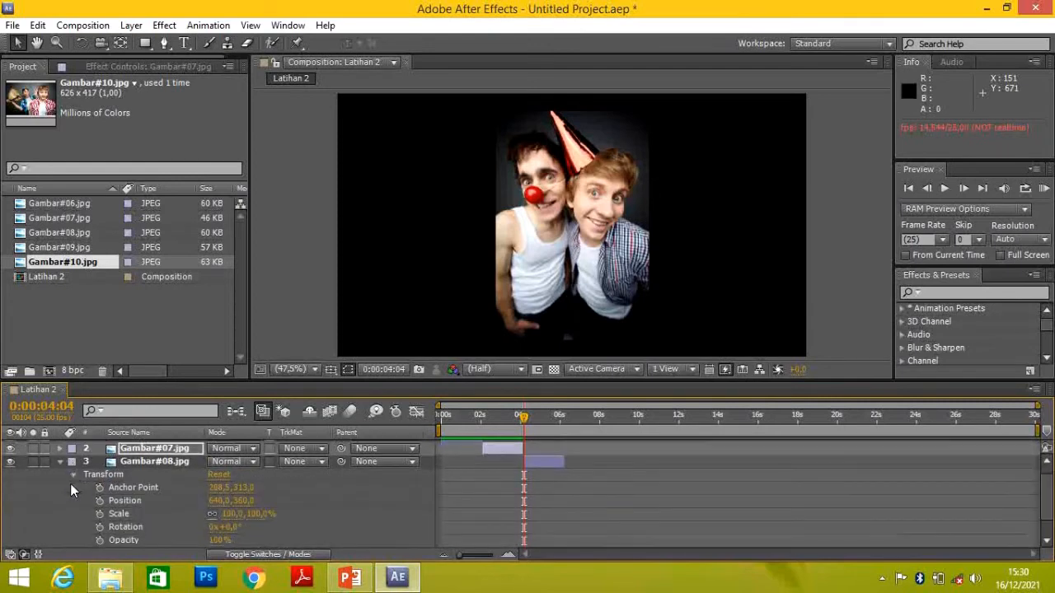
left_click(349, 577)
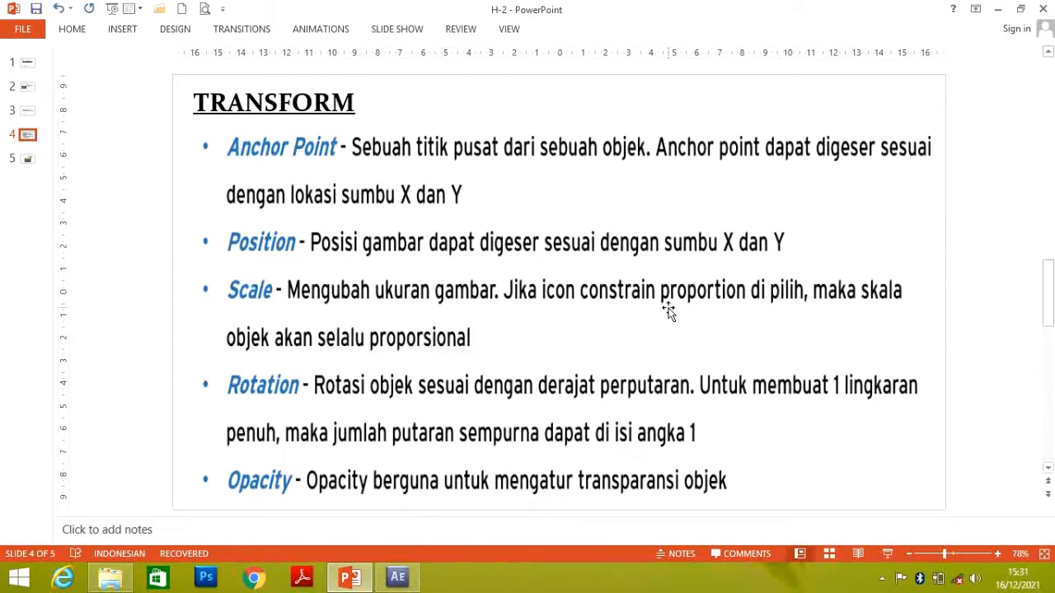
left_click(397, 576)
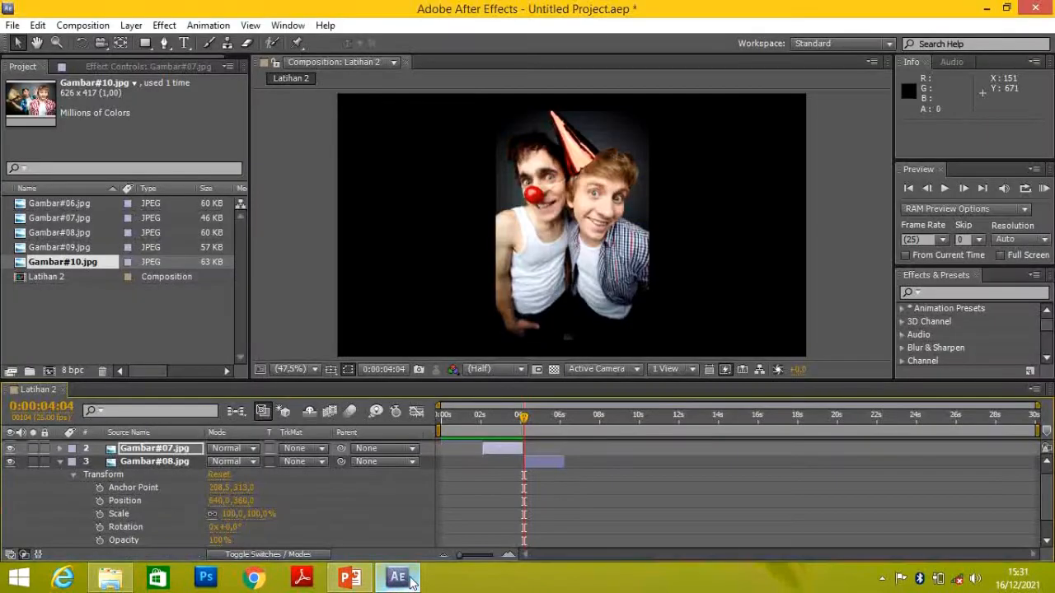
Enable Scale keyframing on the Gambar#08.jpg layer at 0:00:04:05, and move the time indicator to 0:00:06:05
left_click(127, 514)
left_click(524, 419)
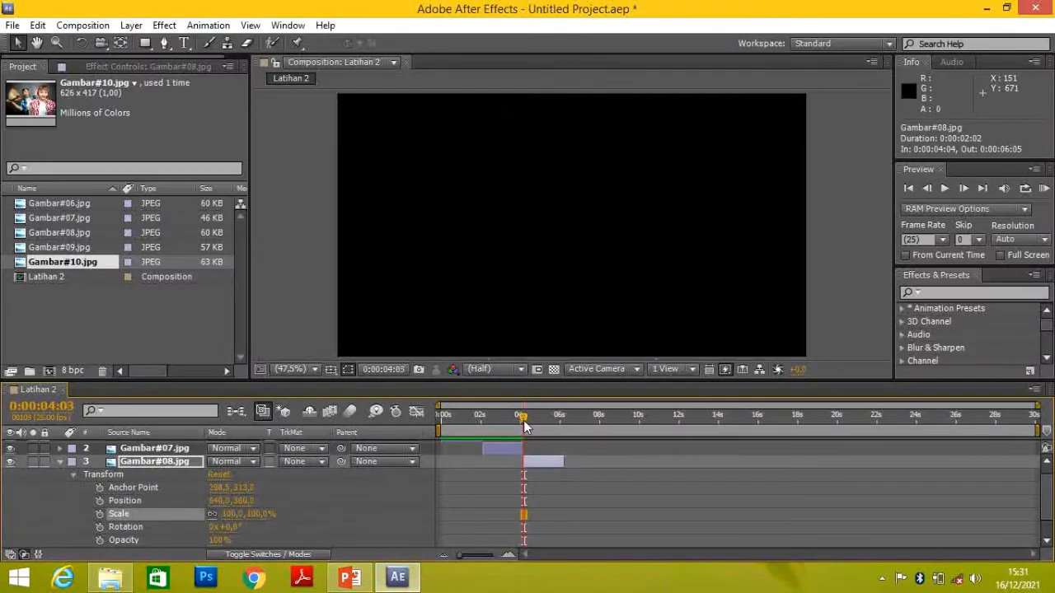
left_click_drag(526, 425, 524, 424)
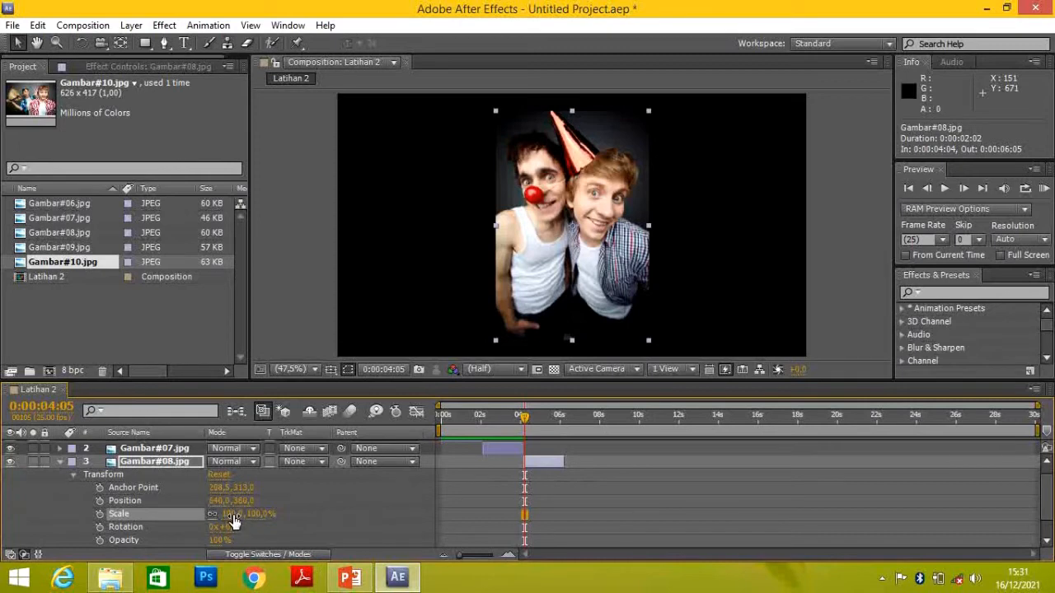
left_click(100, 514)
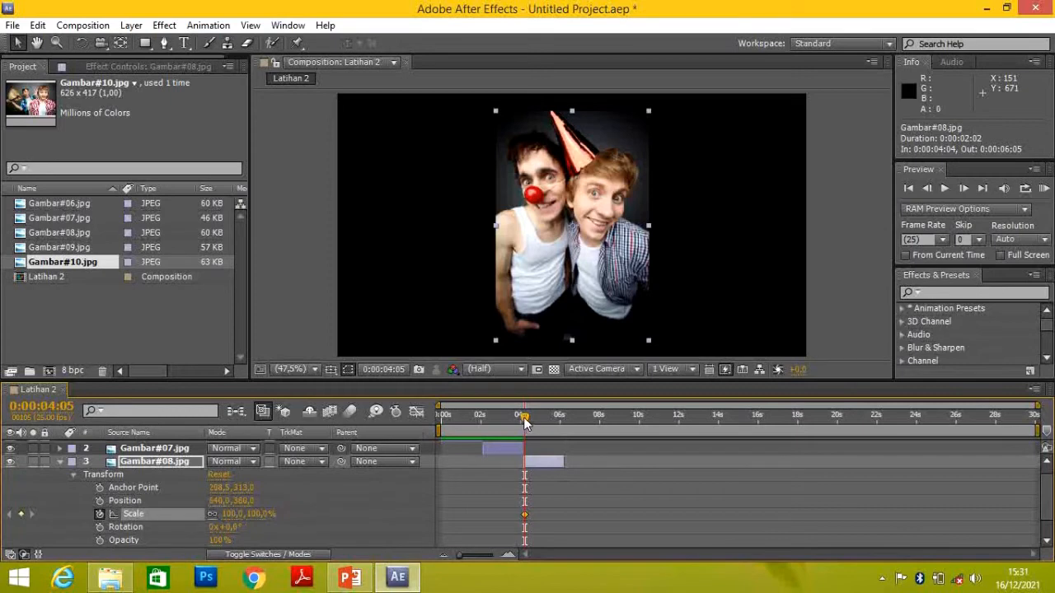
left_click_drag(524, 422, 565, 430)
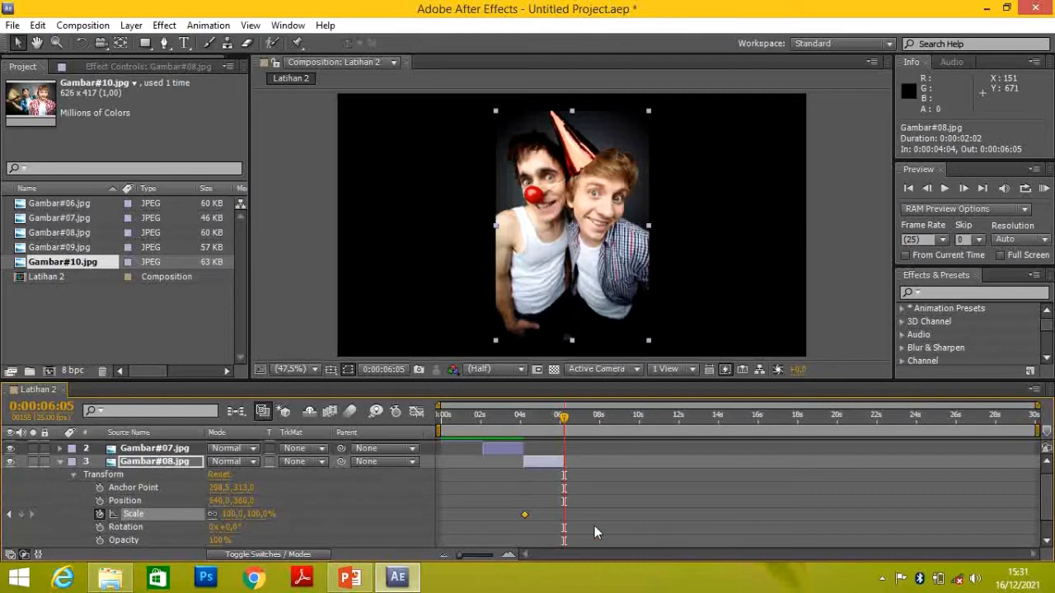
Add a Scale keyframe of 225% on Gambar#08.jpg at 0:00:06:05, and preview the scaling from 0:00:03:24, ending at 0:00:06:05
left_click(22, 515)
left_click_drag(233, 514, 332, 517)
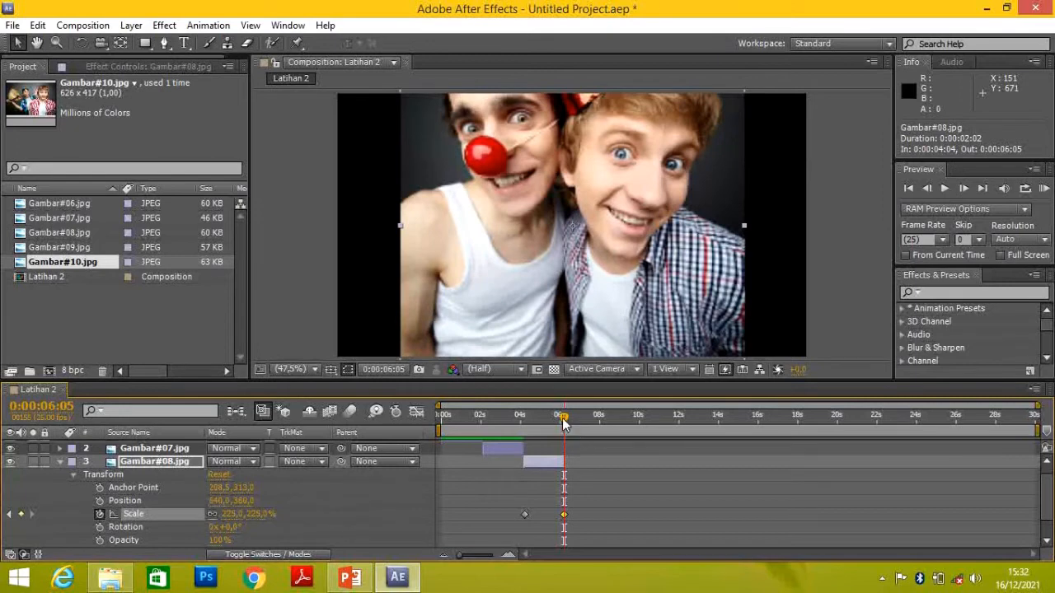
left_click_drag(565, 424, 519, 421)
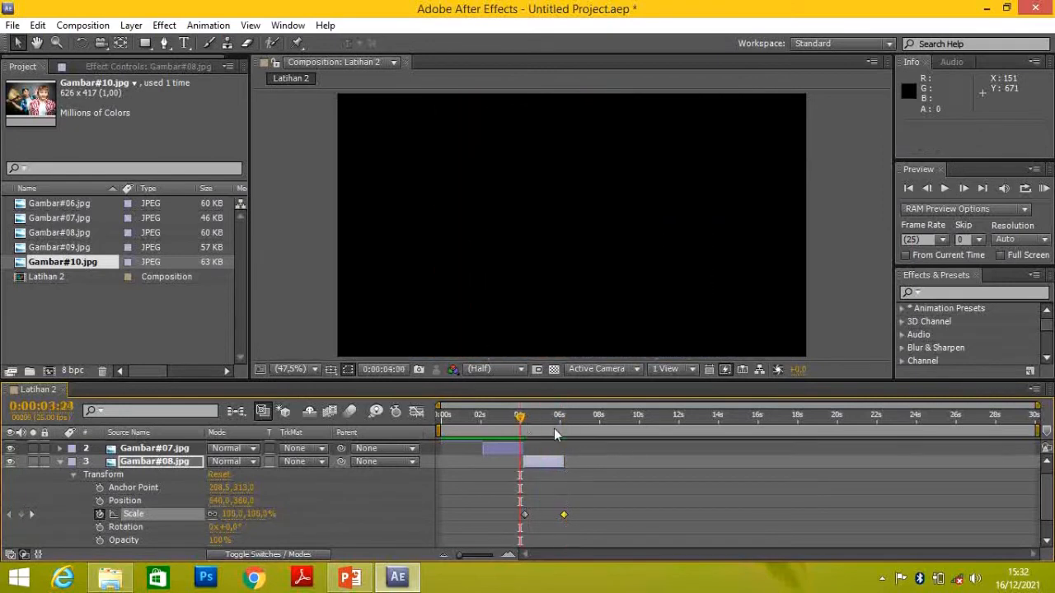
key("space")
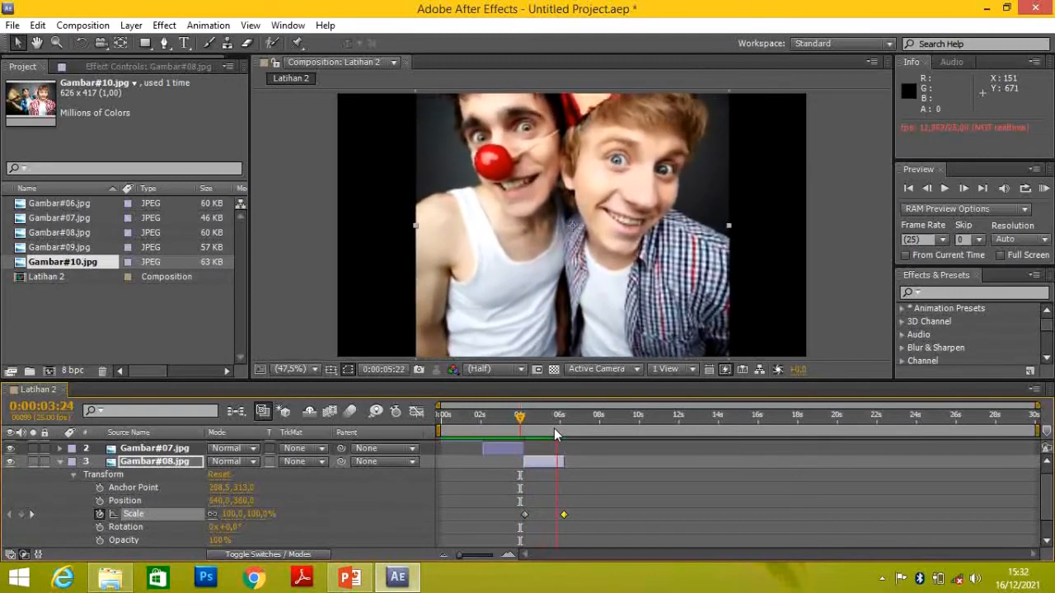
left_click(571, 421)
mouse_move(571, 421)
left_mouse_down()
mouse_move(520, 423)
mouse_move(563, 429)
left_mouse_up()
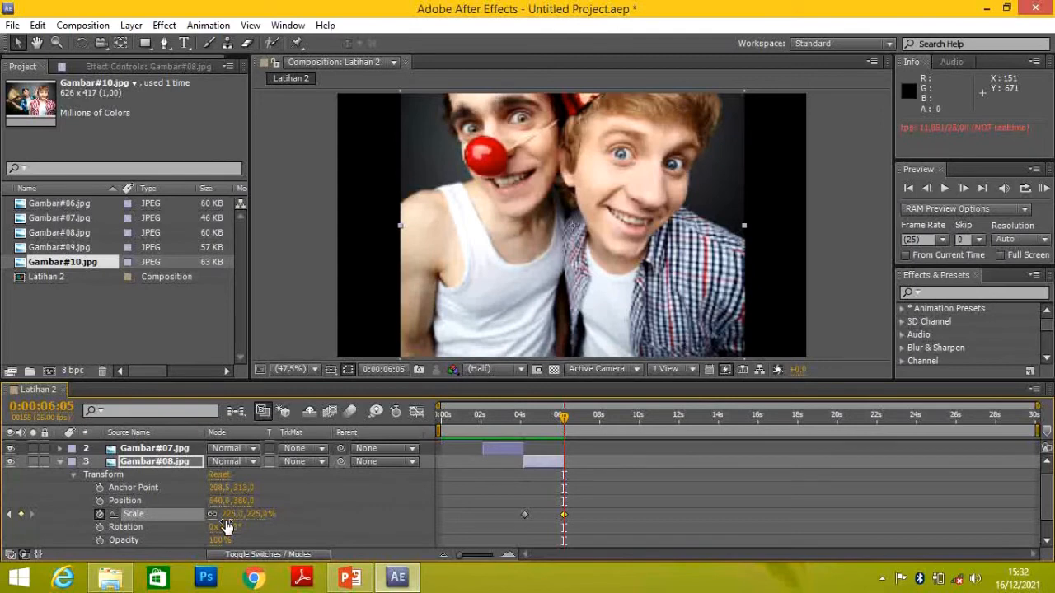
Show the Transform properties of Gambar#09.jpg instead of Gambar#08.jpg, and read the Rotation description in PowerPoint before returning to After Effects
left_click(61, 463)
left_click(60, 486)
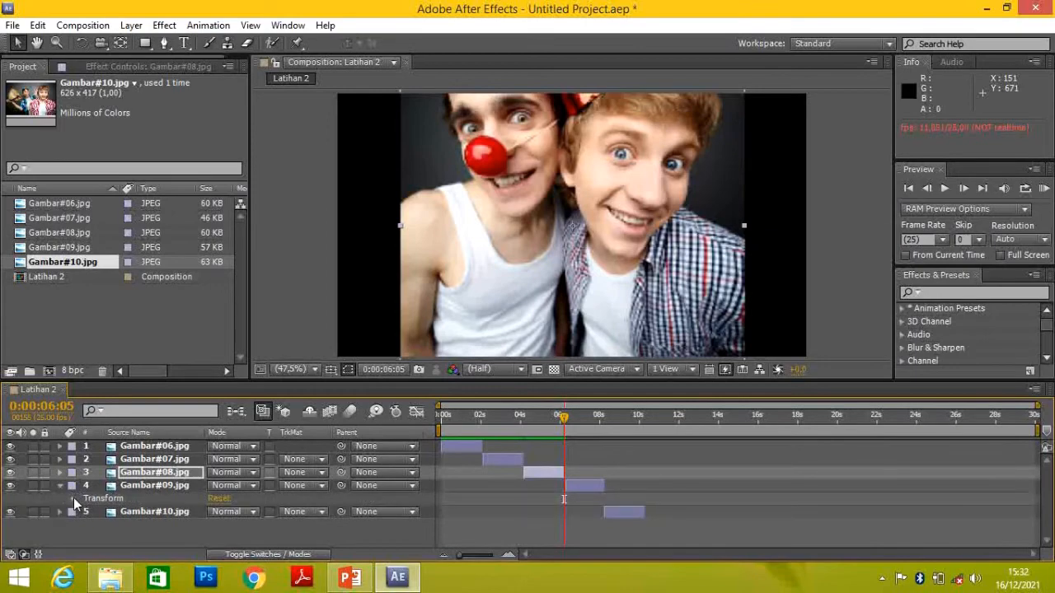
left_click(73, 499)
left_click(347, 578)
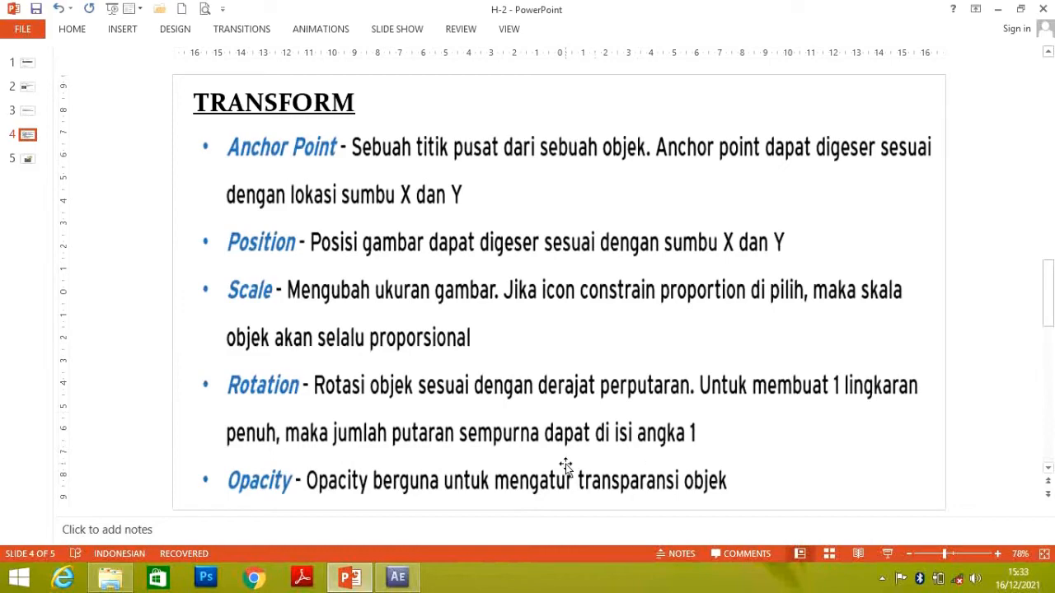
left_click(350, 578)
Enable Rotation keyframing on the Gambar#09.jpg layer at its first visible frame, 0:00:06:07
left_click(567, 417)
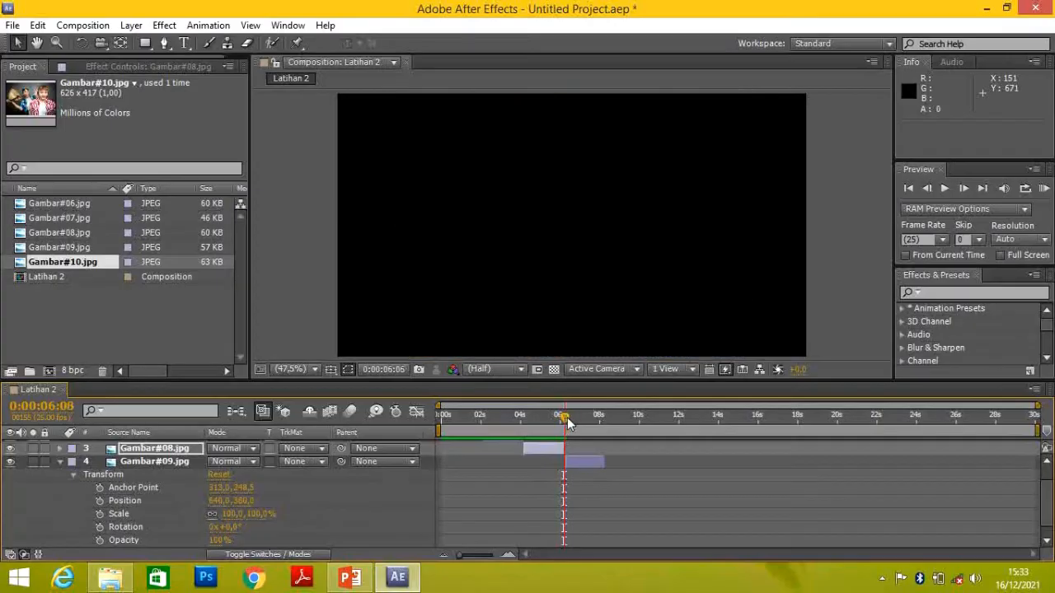
left_click_drag(567, 417, 564, 417)
left_click(579, 464)
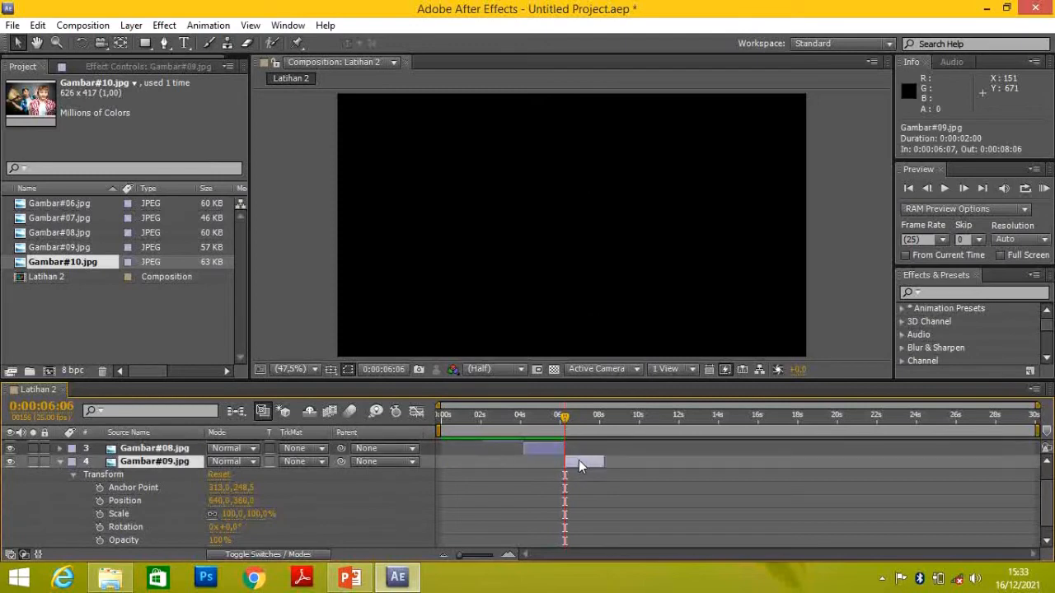
left_click_drag(566, 420, 565, 426)
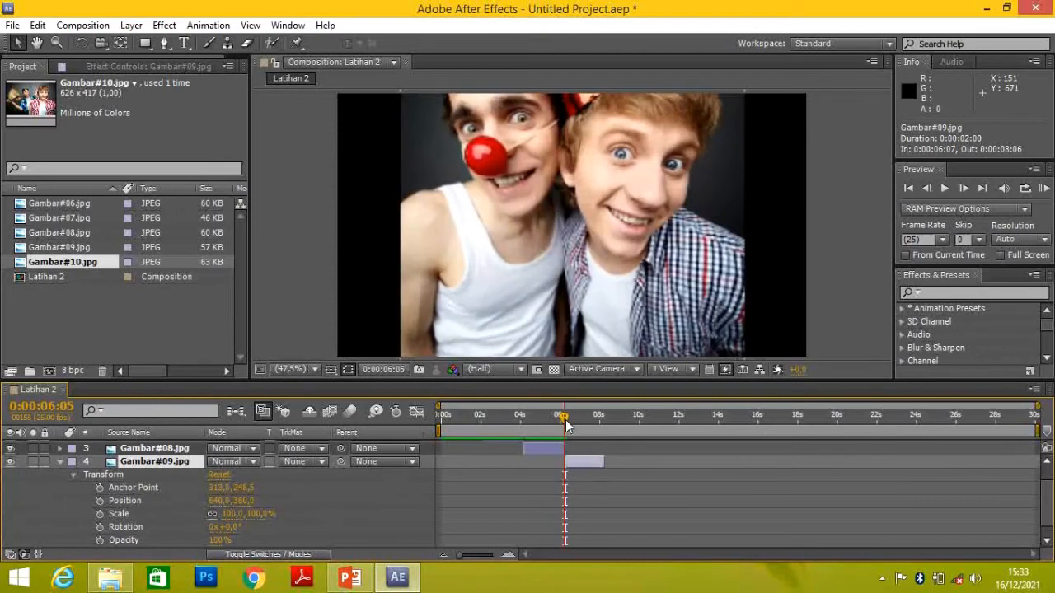
left_click_drag(565, 426, 566, 425)
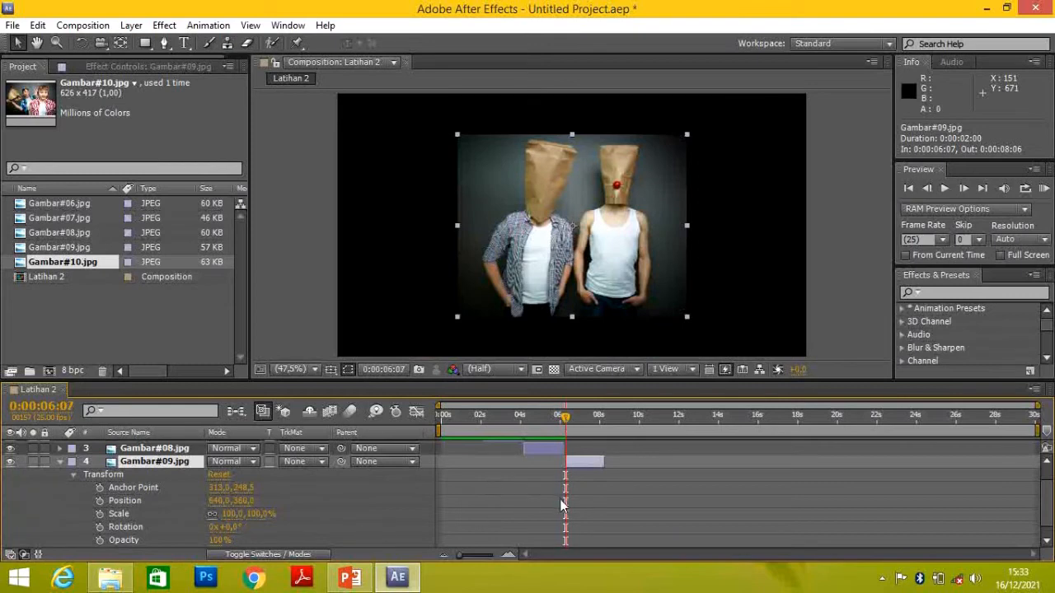
left_click(99, 527)
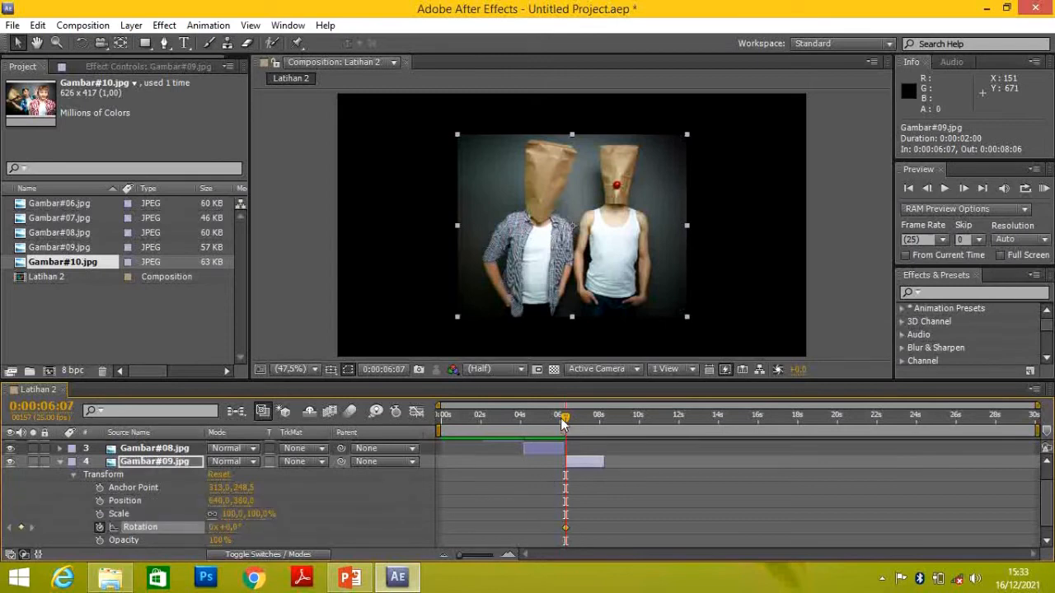
Add a Rotation keyframe on Gambar#09.jpg at 0:00:08:04 and set it to one full revolution (1x +0,0°)
left_click_drag(567, 418, 601, 426)
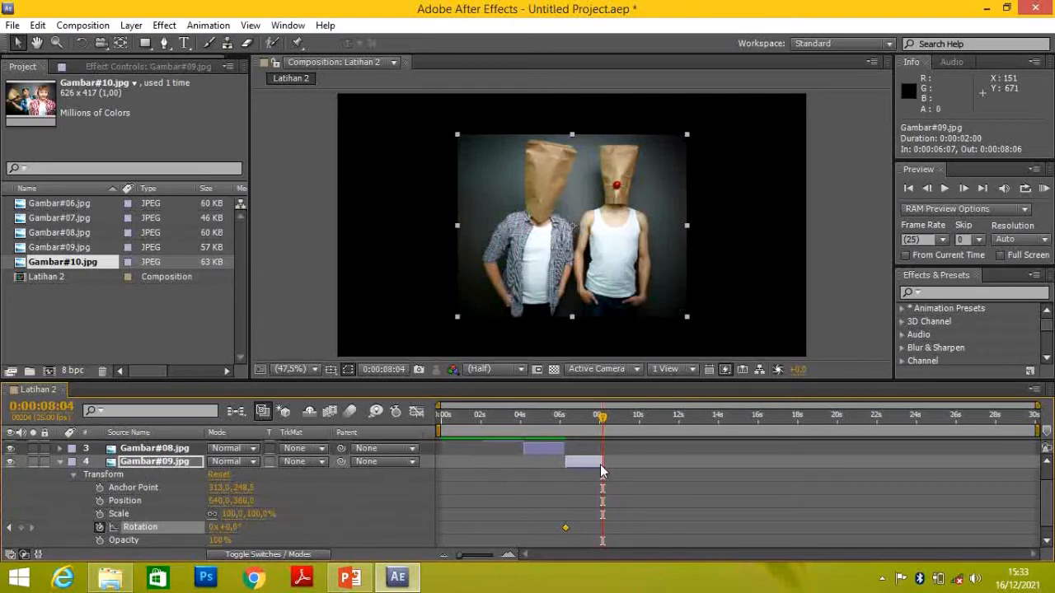
left_click(21, 529)
left_click_drag(214, 534, 235, 534)
left_click_drag(235, 534, 215, 530)
left_click(213, 530)
type("1")
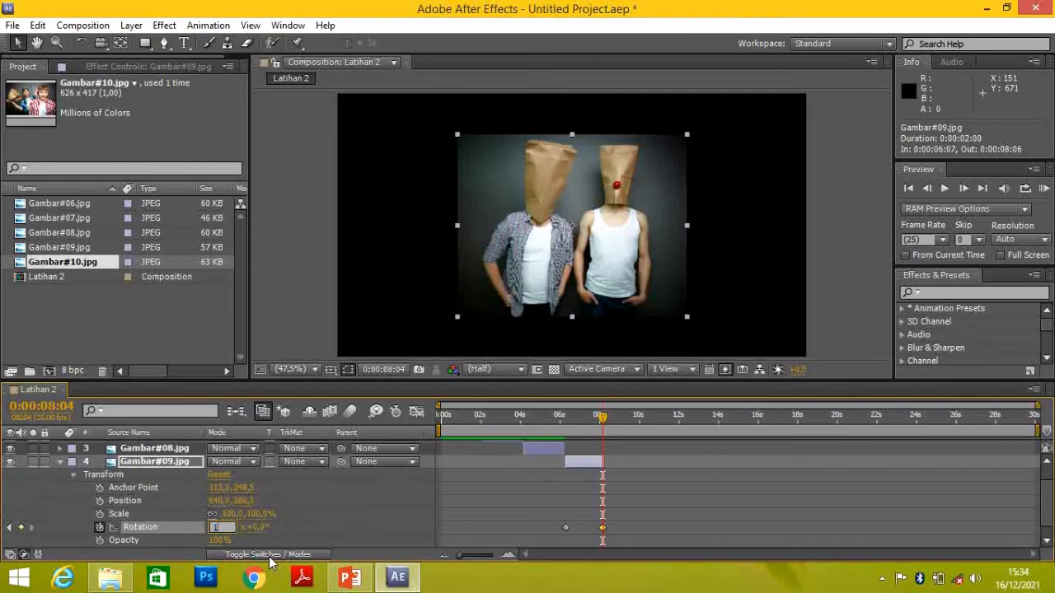
key("Return")
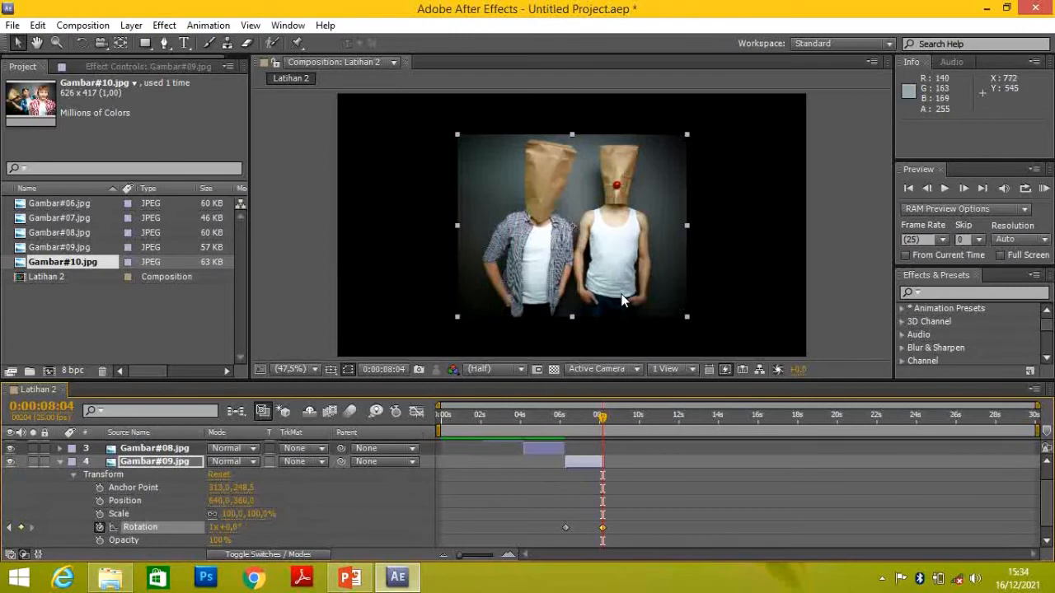
Preview the rotation of Gambar#09.jpg twice, from 0:00:06:03 and from 0:00:05:19, and finish with the time indicator at 0:00:08:04
left_click_drag(602, 416, 563, 423)
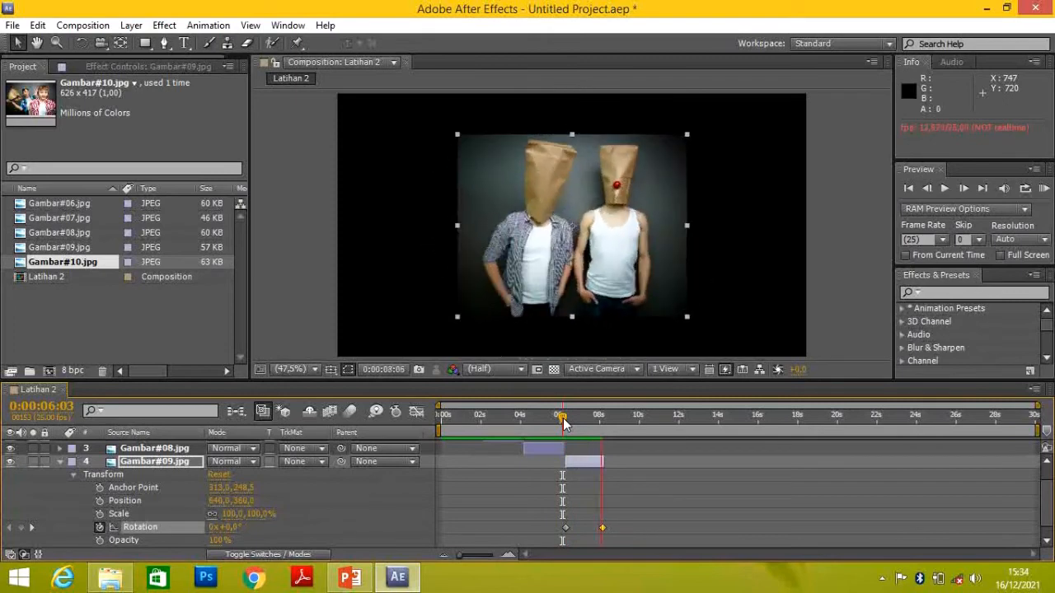
key("space")
left_click_drag(607, 416, 599, 415)
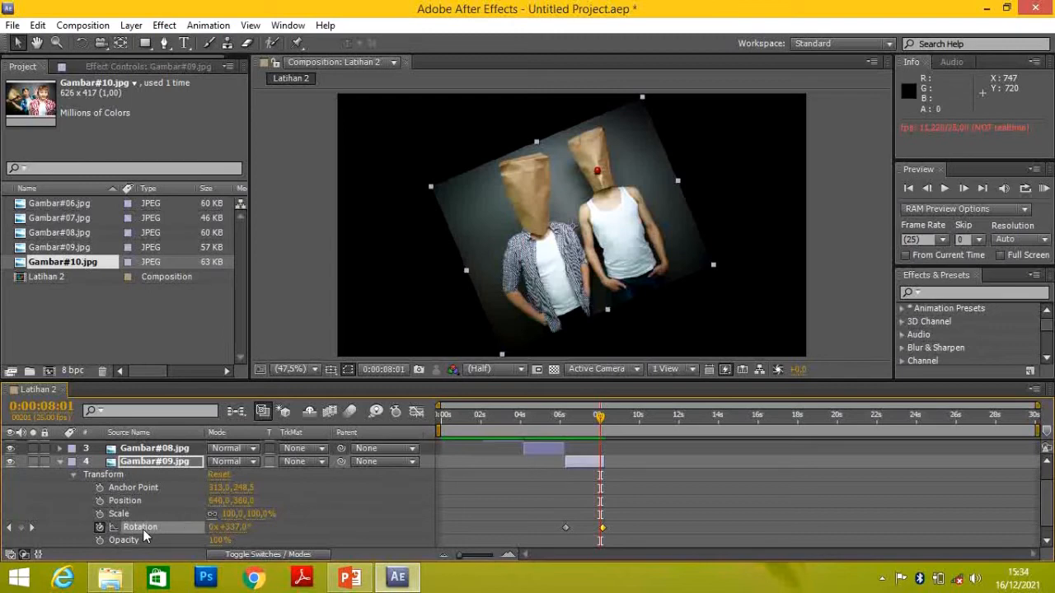
left_click_drag(600, 417, 556, 420)
key("space")
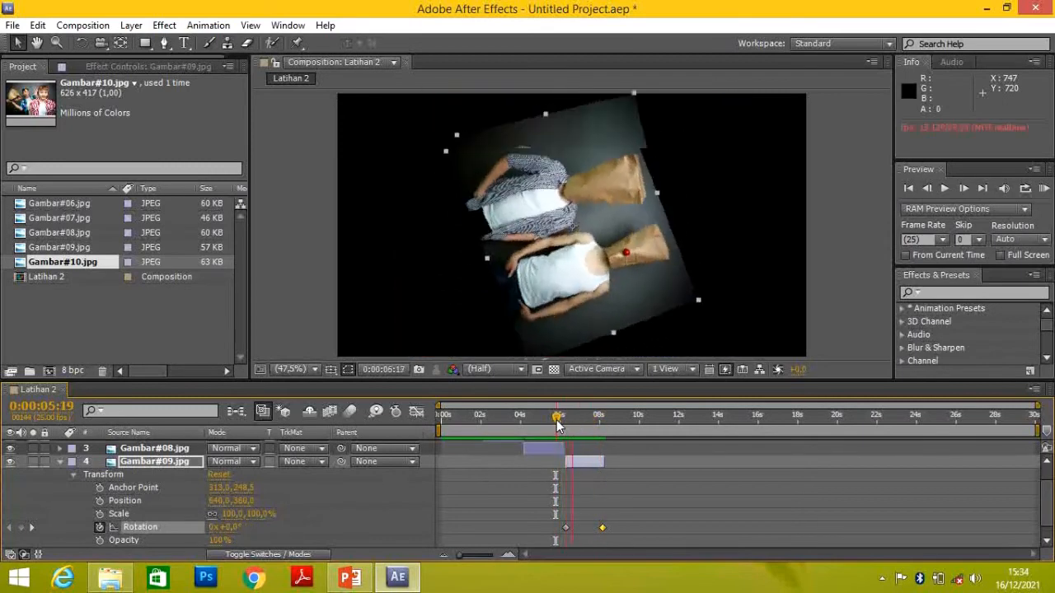
key("space")
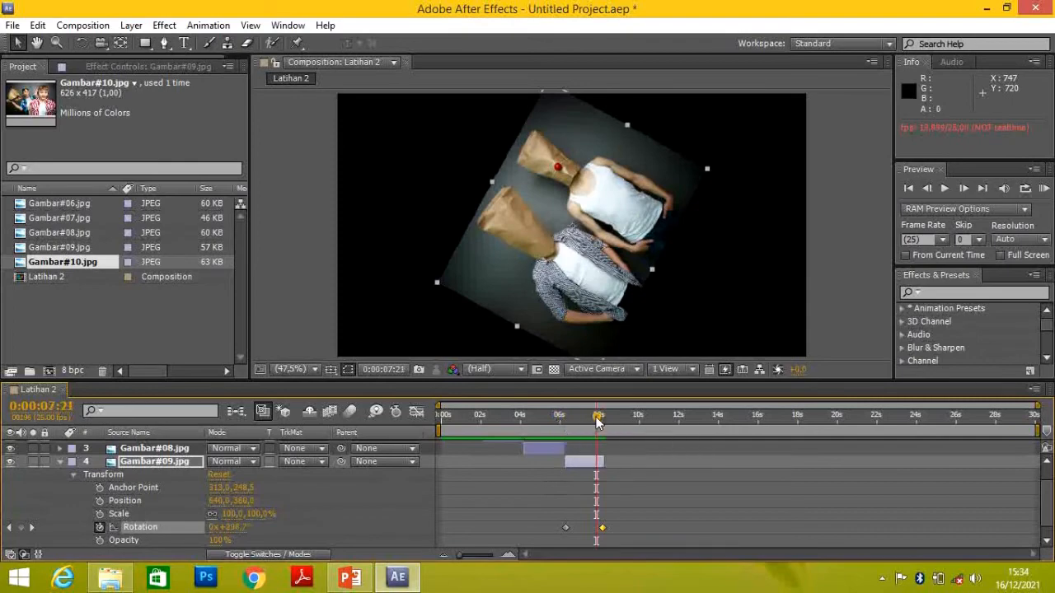
left_click(602, 418)
Collapse Gambar#09.jpg, read the Opacity description in PowerPoint, and show the Transform properties of Gambar#10.jpg in After Effects
left_click(62, 464)
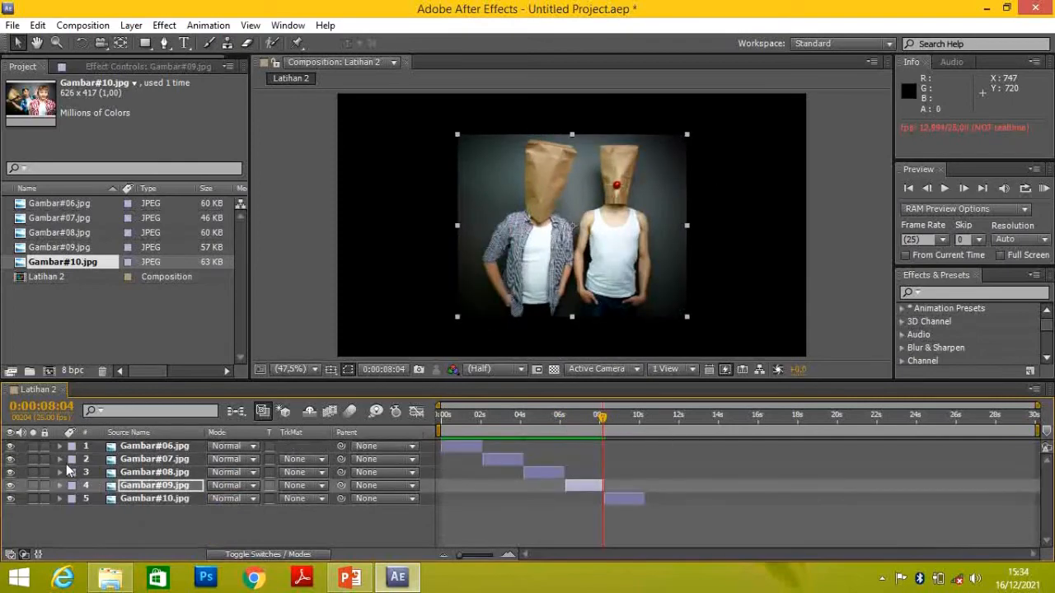
left_click(349, 577)
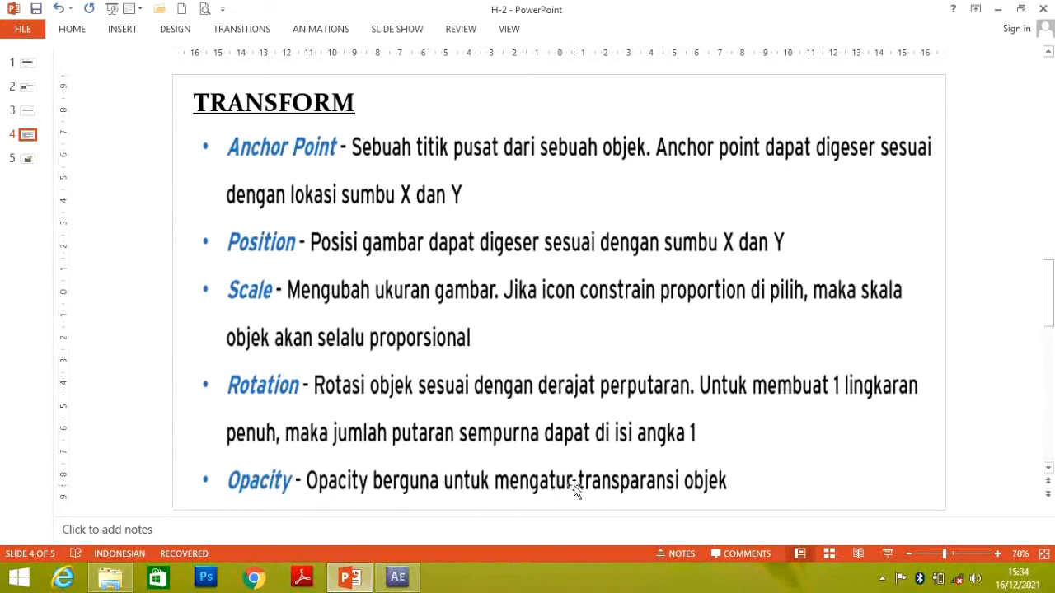
left_click(397, 577)
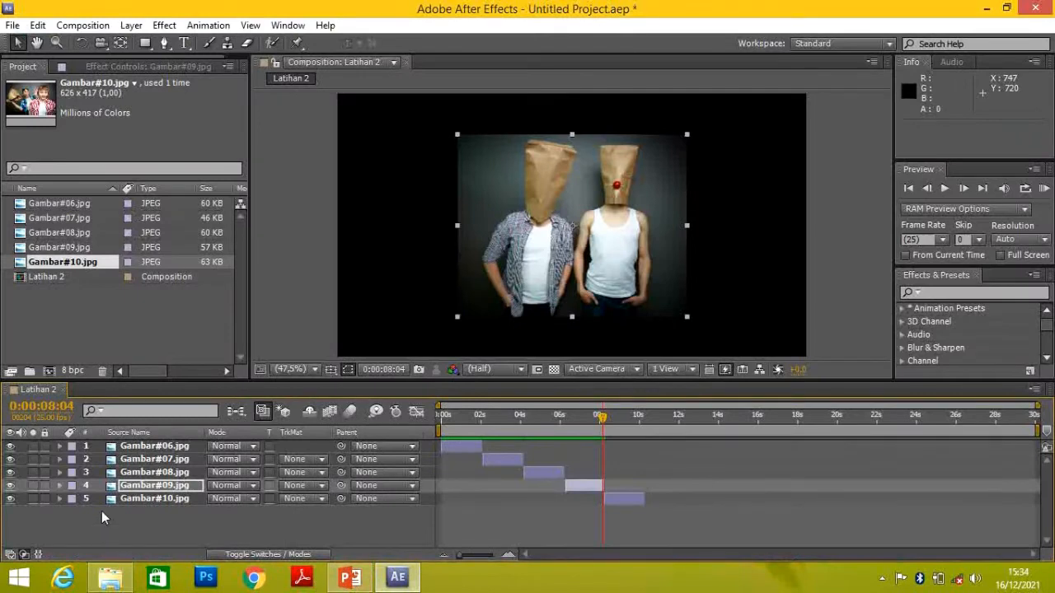
left_click(61, 499)
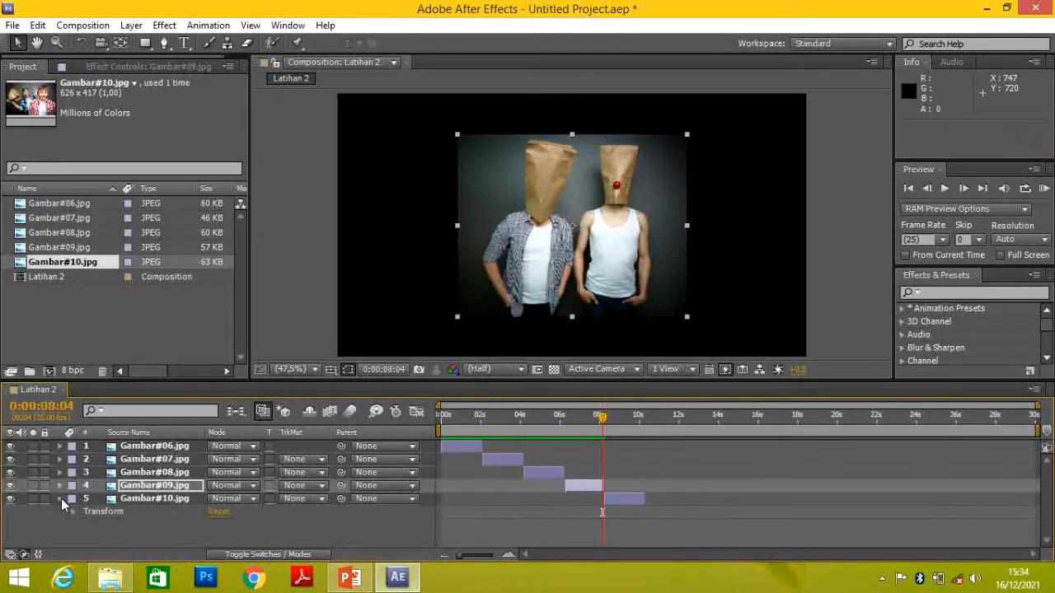
left_click(74, 512)
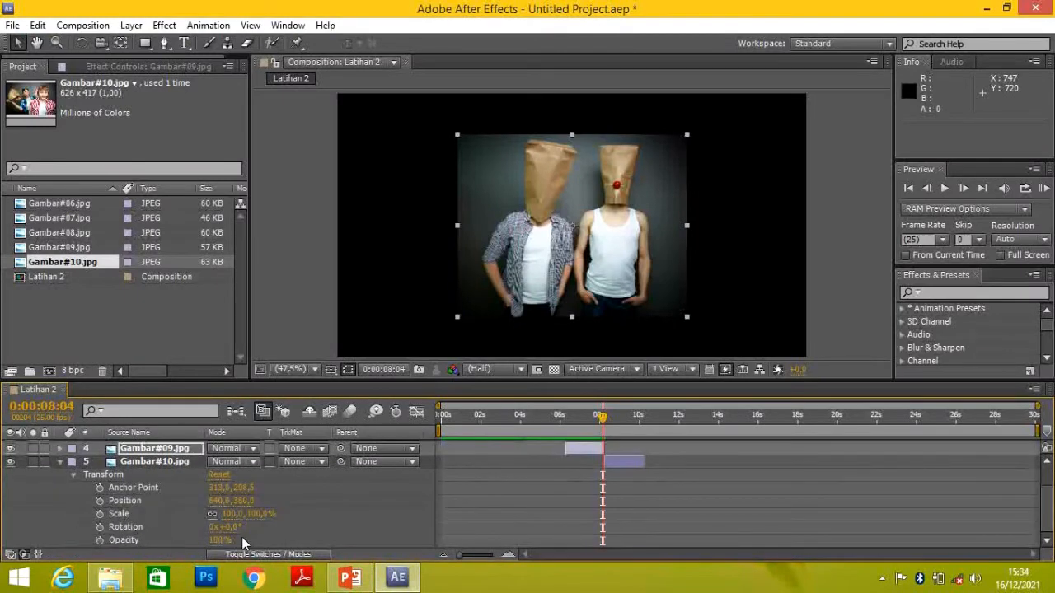
Enable Opacity keyframing on the Gambar#10.jpg layer at 0:00:08:06
left_click(145, 540)
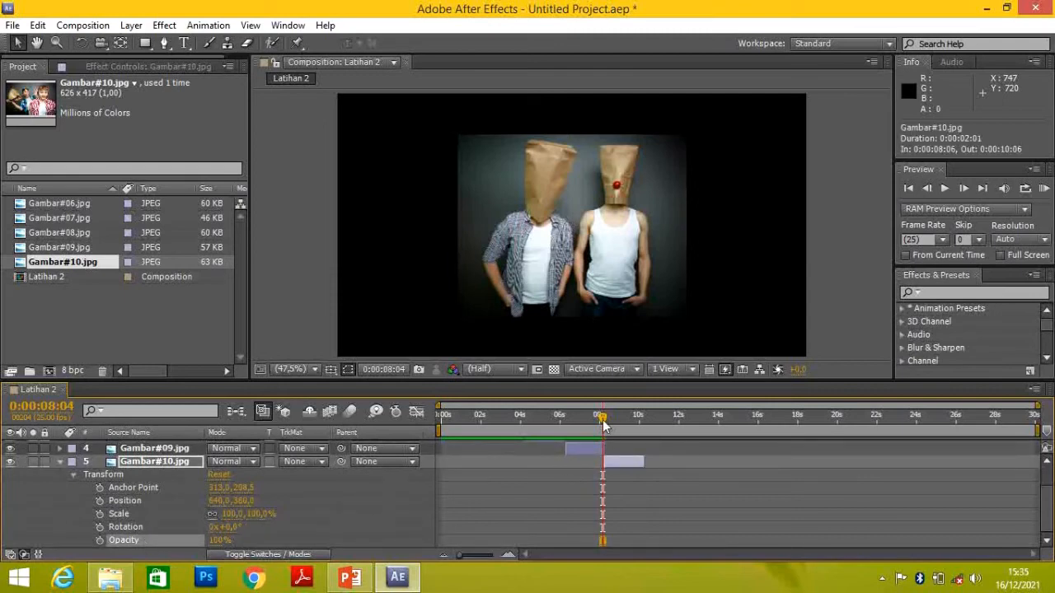
left_click_drag(604, 424, 605, 424)
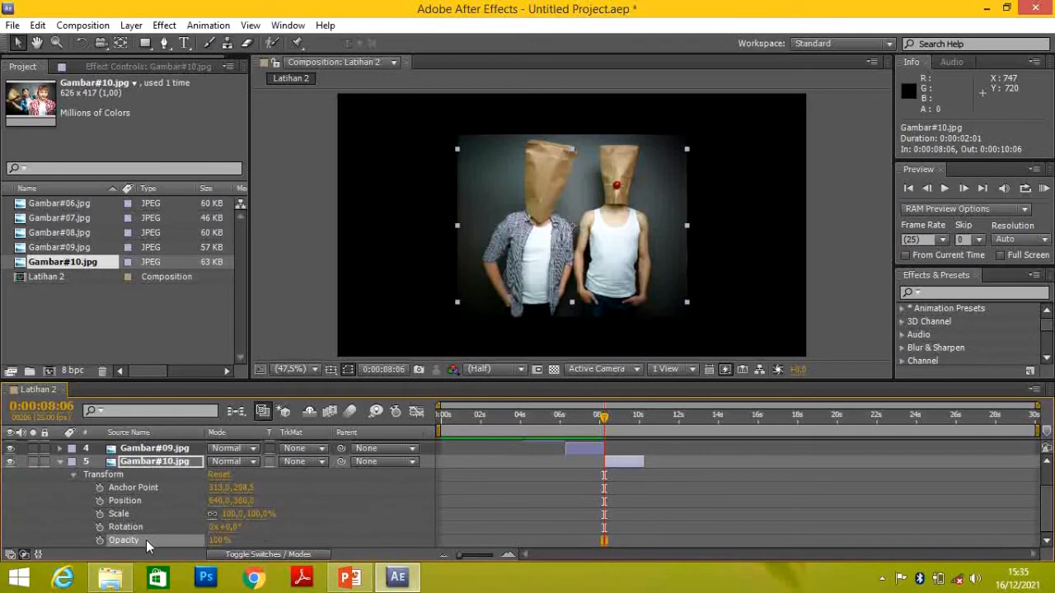
left_click(100, 541)
Add an Opacity keyframe on Gambar#10.jpg at 0:00:10:06 and set its value to 0%
left_click_drag(606, 417, 644, 418)
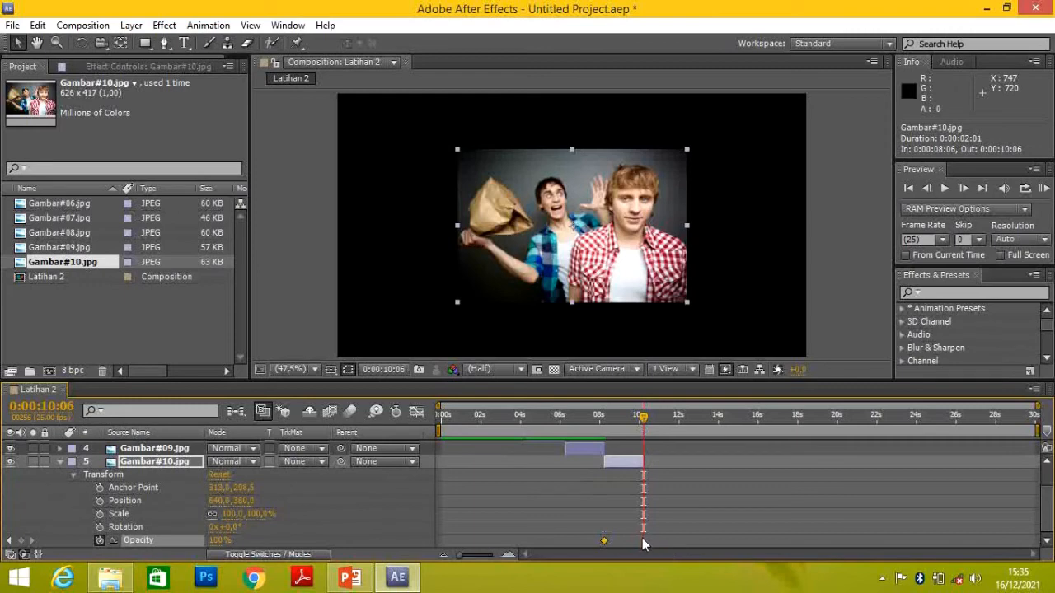
left_click(21, 541)
left_click_drag(644, 418, 606, 419)
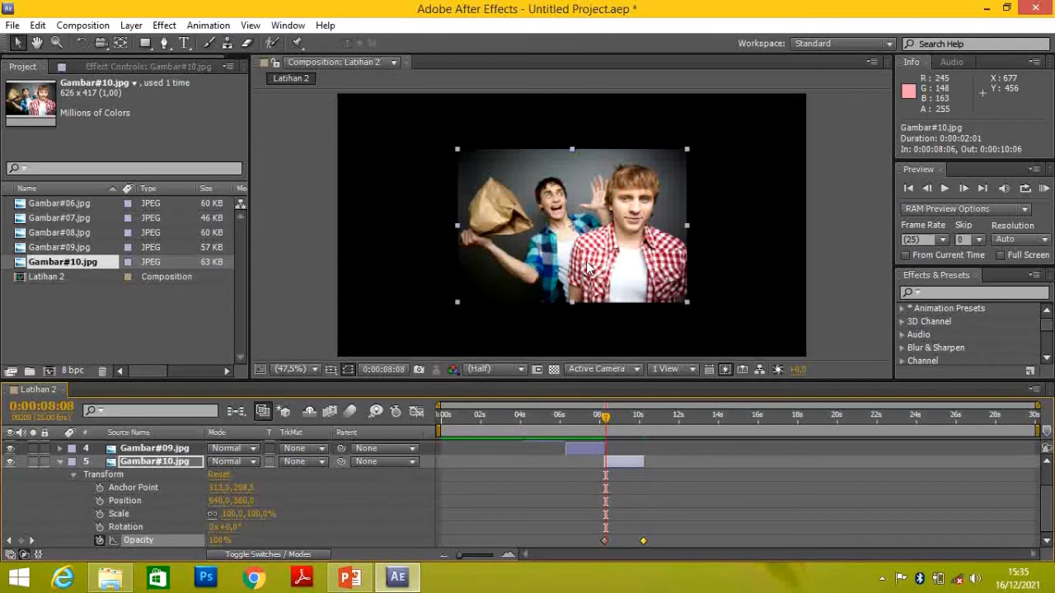
left_click_drag(606, 418, 644, 421)
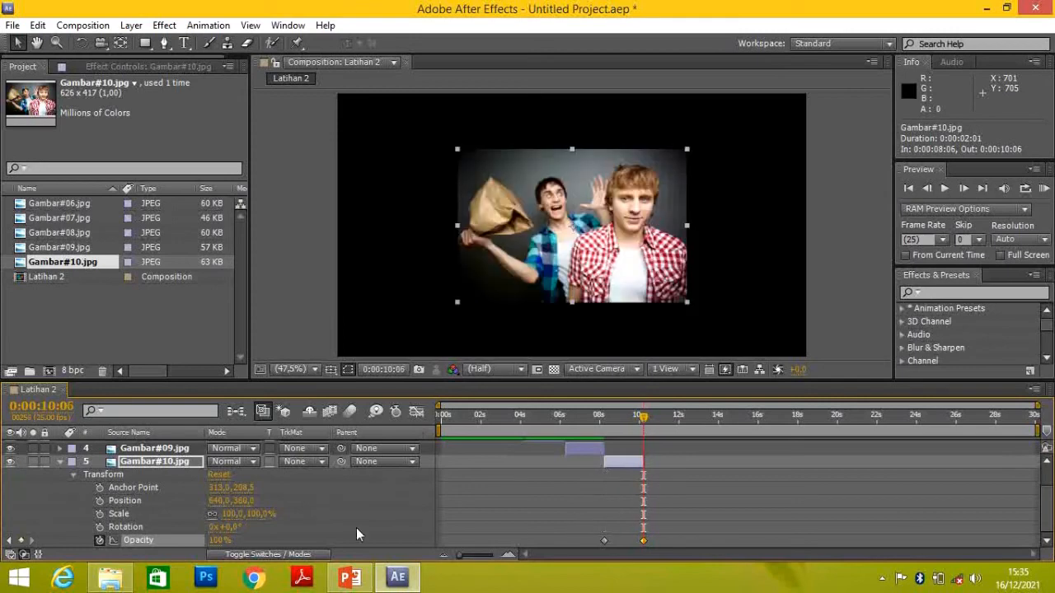
left_click(219, 541)
type("0")
key("Return")
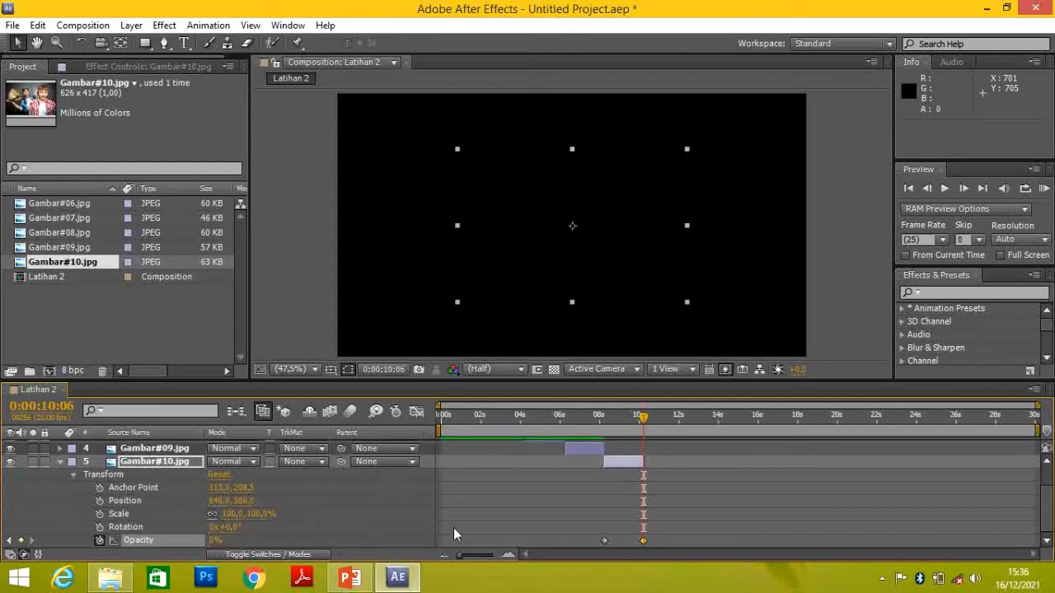
Preview the opacity animation of Gambar#10.jpg from 0:00:07:16, and review the Transform slide in PowerPoint before returning to After Effects at 0:00:00:00
left_click(636, 418)
left_click_drag(637, 417, 591, 418)
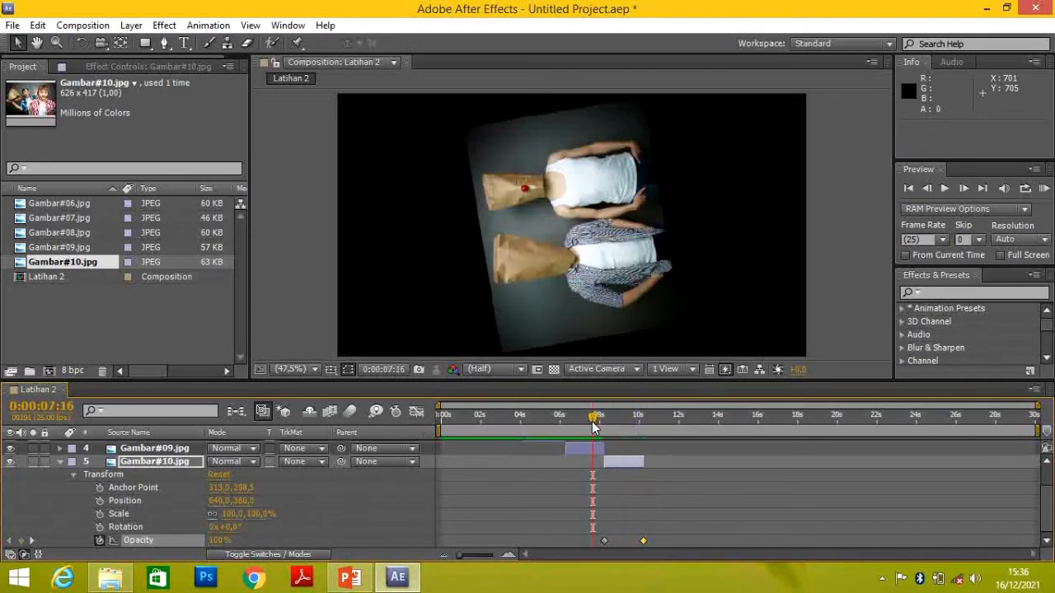
key("space")
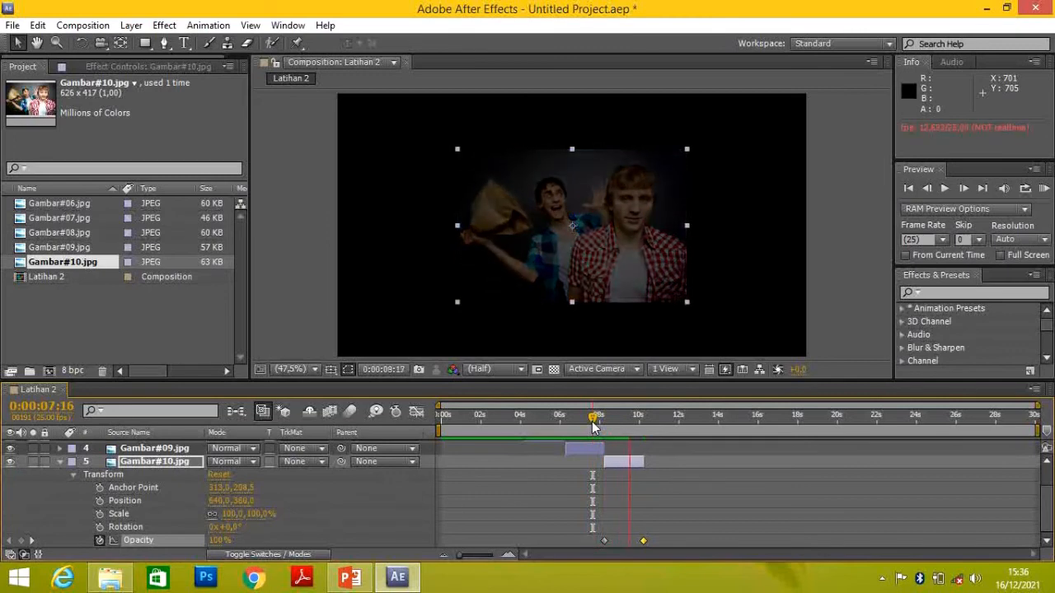
key("space")
left_click(351, 581)
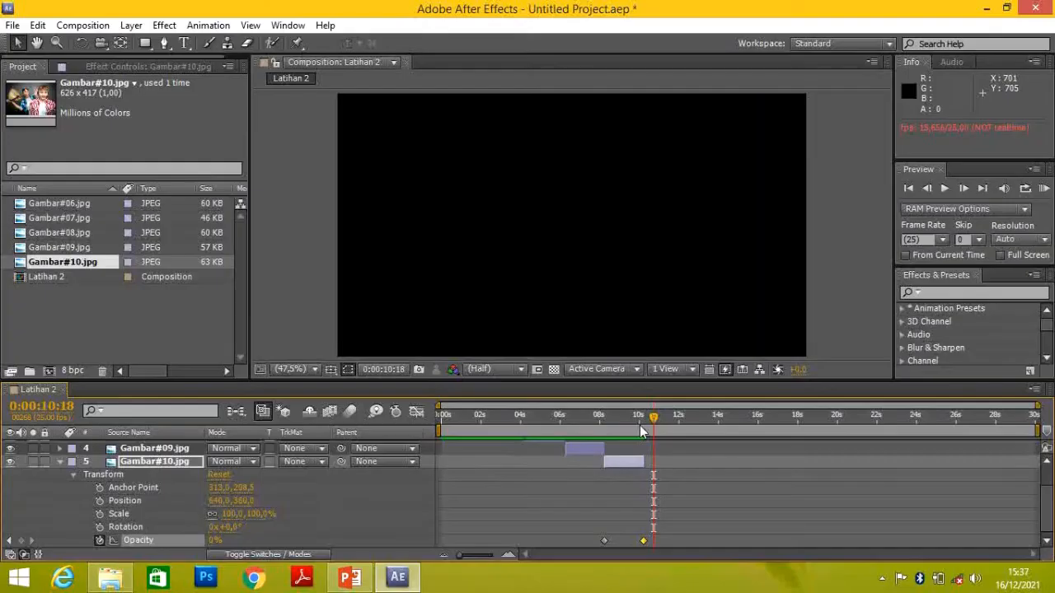
left_click_drag(653, 419, 221, 289)
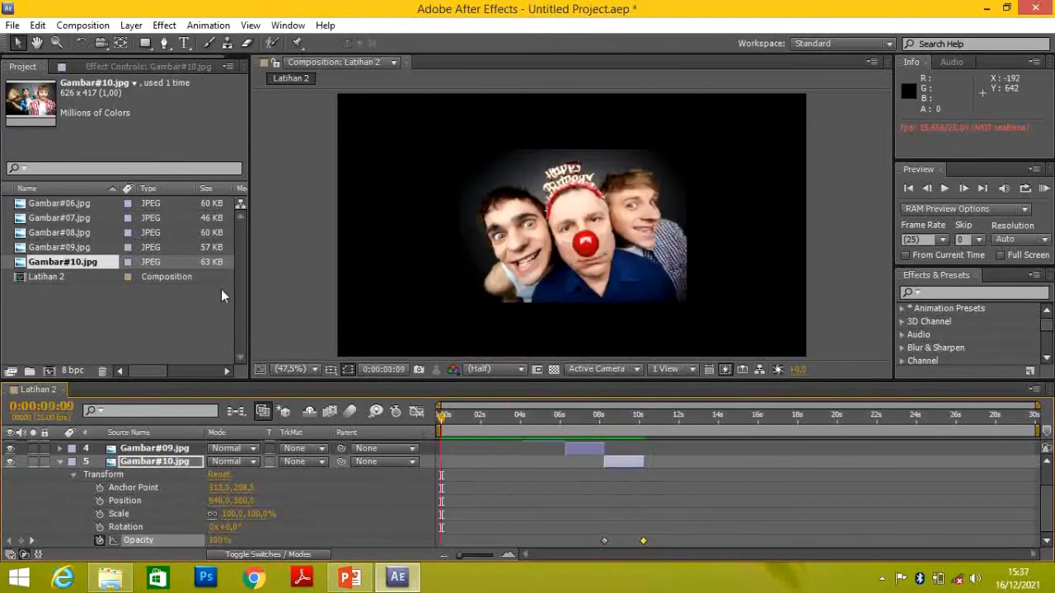
Save the project as Latihan2 on Local Disk (I:) in the Adobe After Effects Project format
left_click(12, 25)
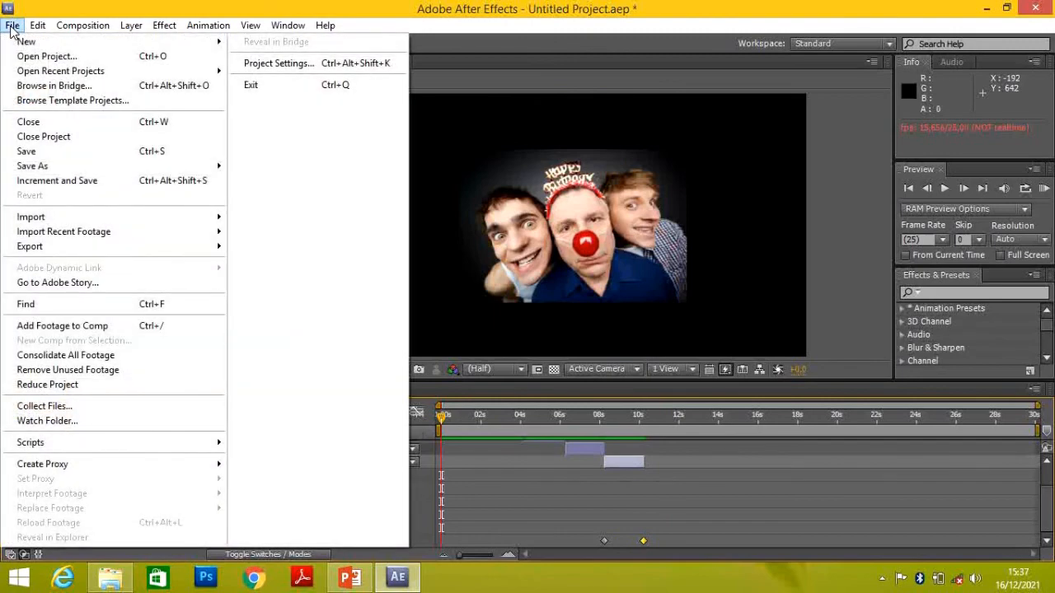
left_click(70, 159)
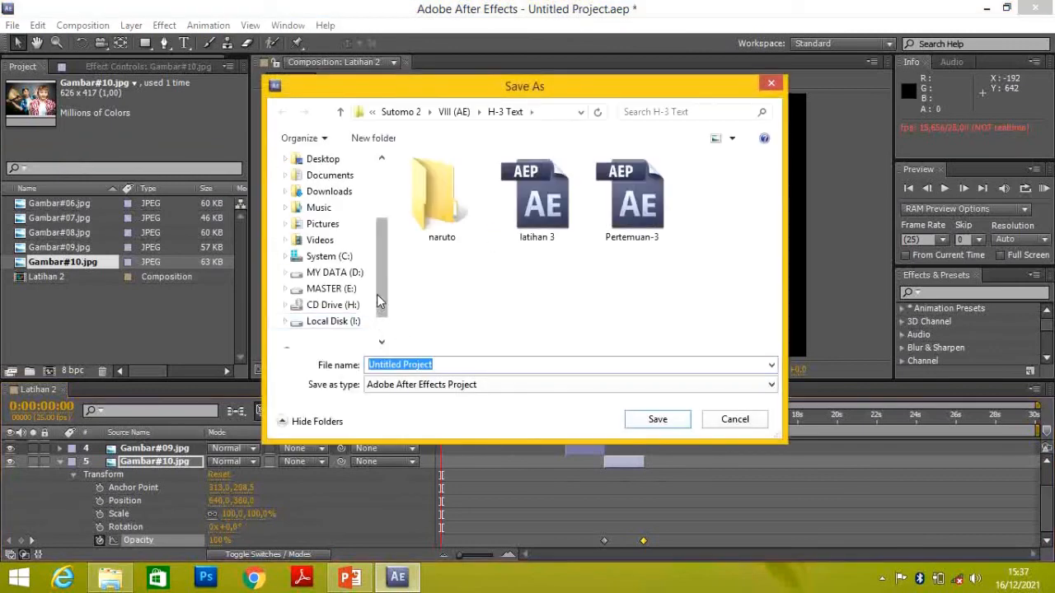
left_click(332, 321)
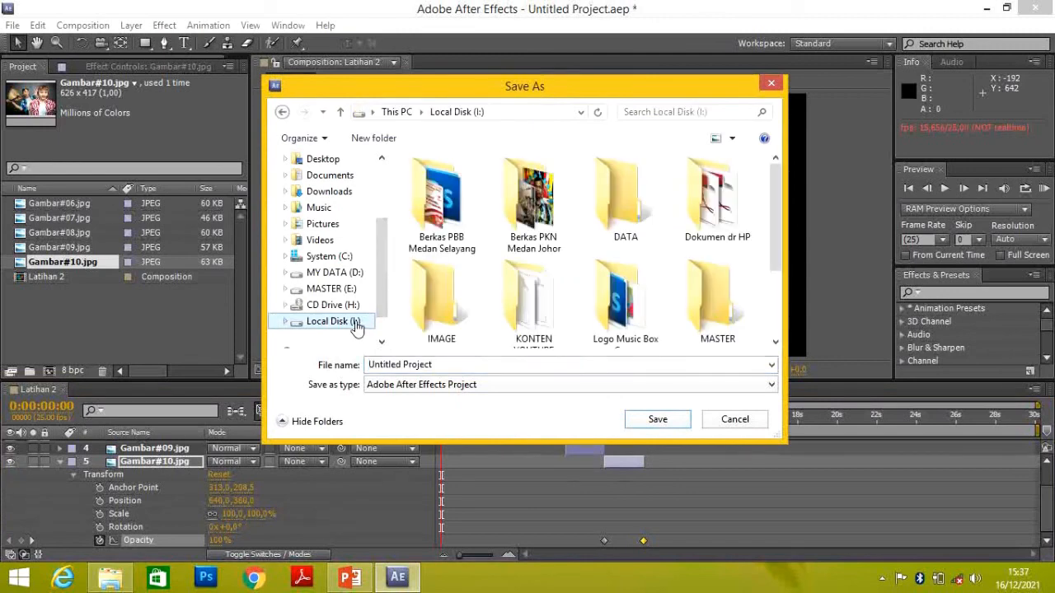
left_click(447, 364)
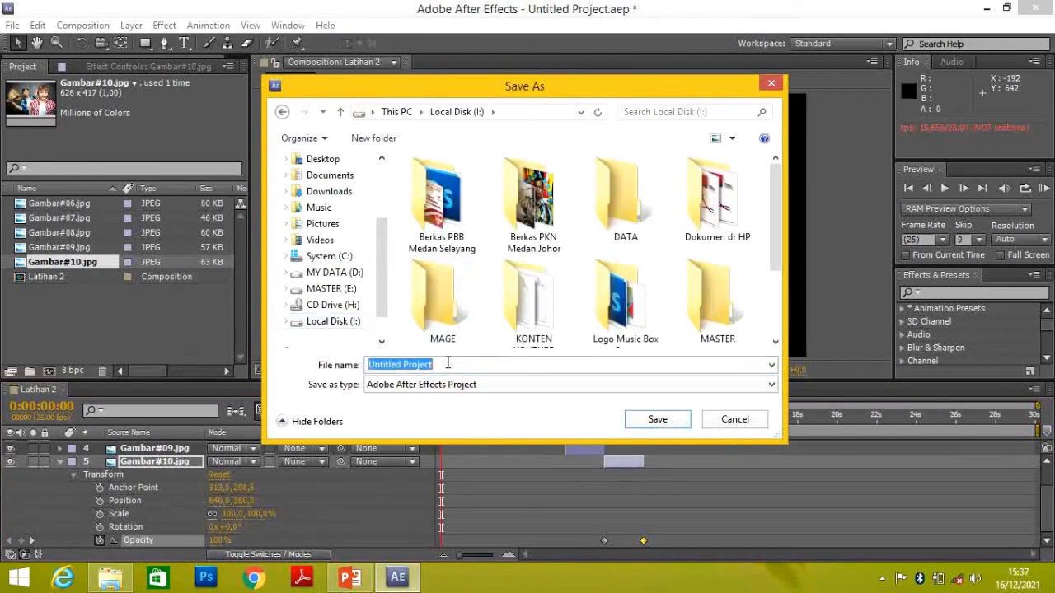
type("Lati")
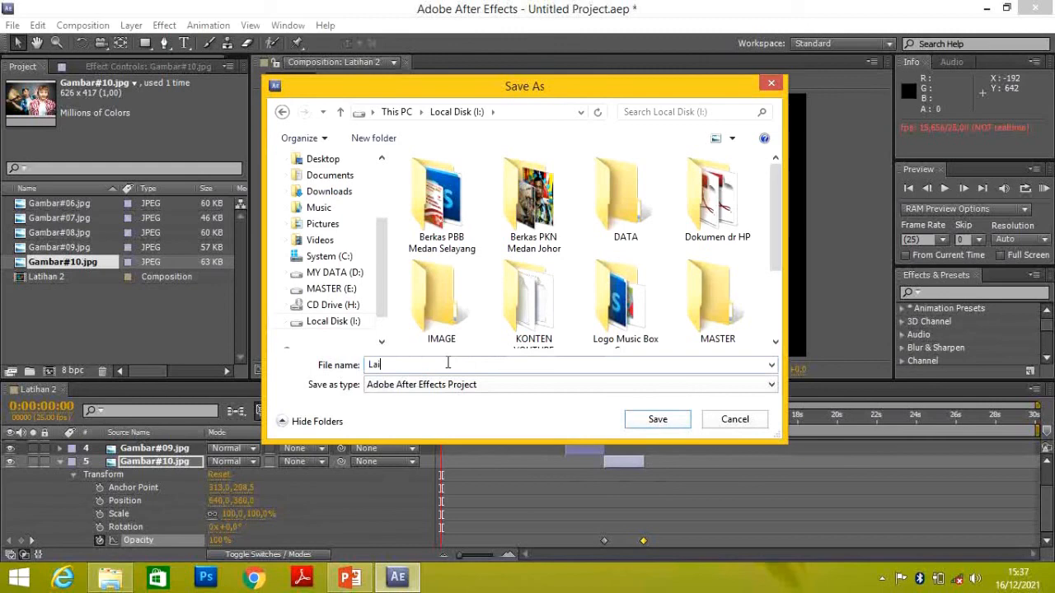
type("han2")
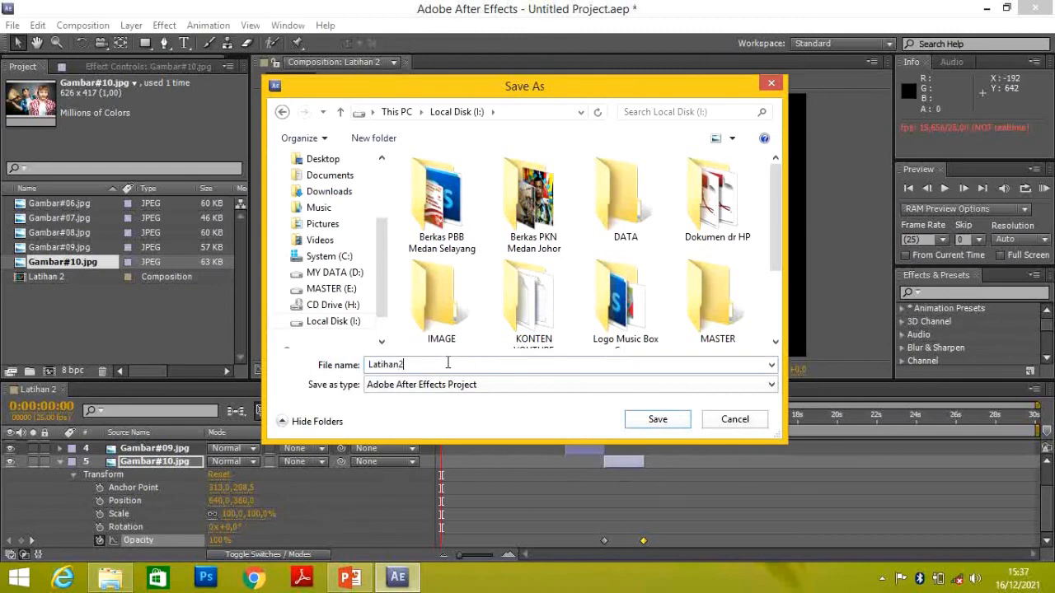
left_click(665, 422)
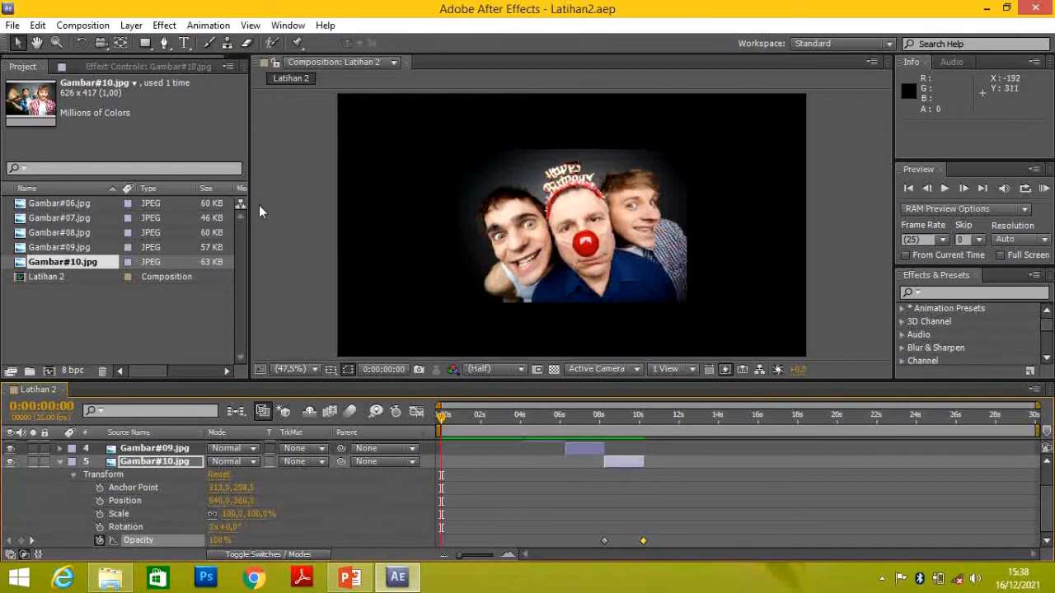
left_click(99, 31)
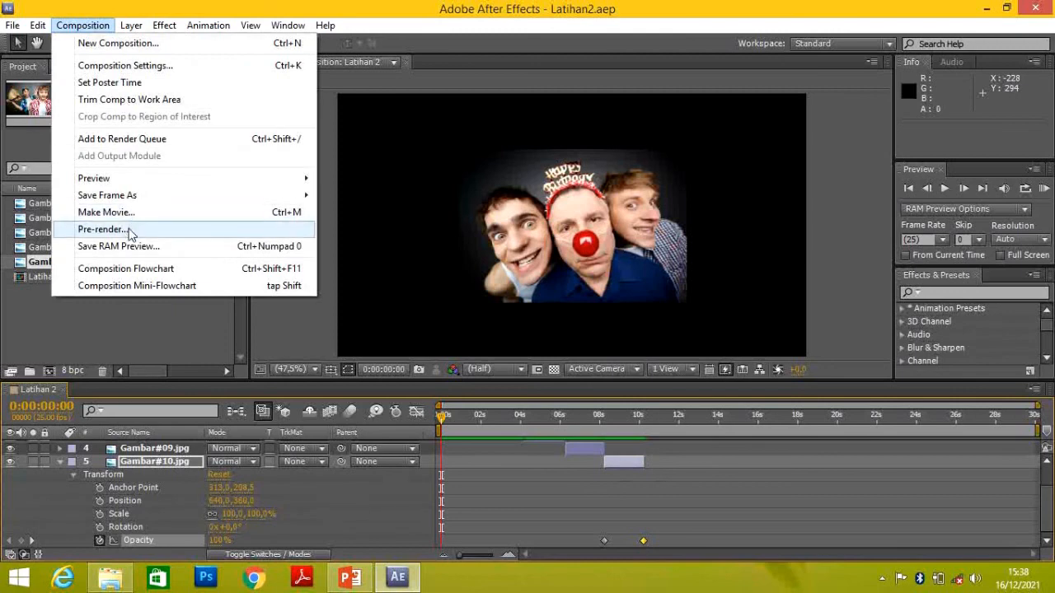
left_click(362, 287)
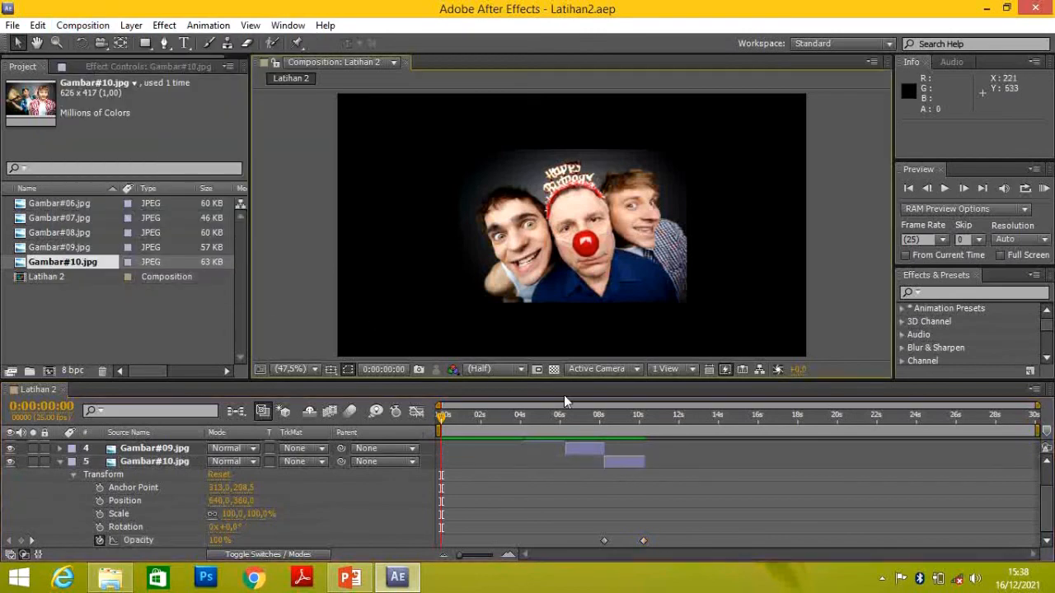